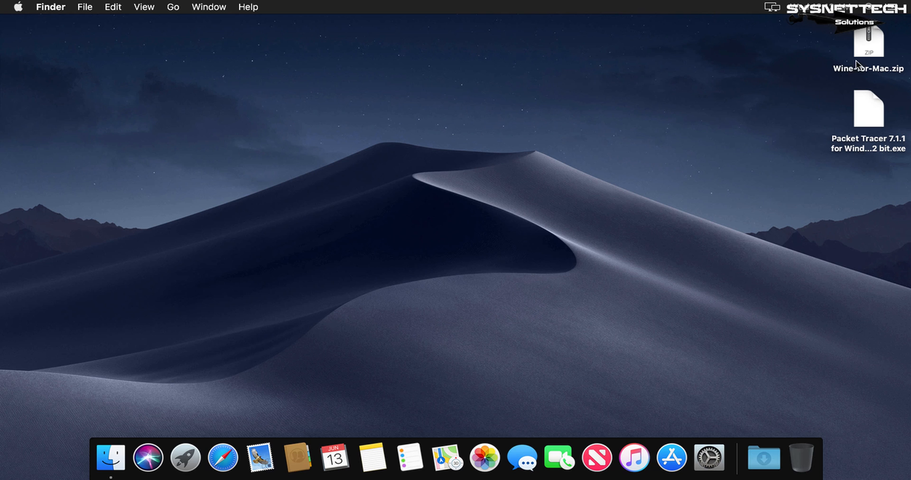
Extract Wine-for-Mac.zip on the desktop and tidy the extracted wine app's icon beside the archive with Clean Up.
click(865, 55)
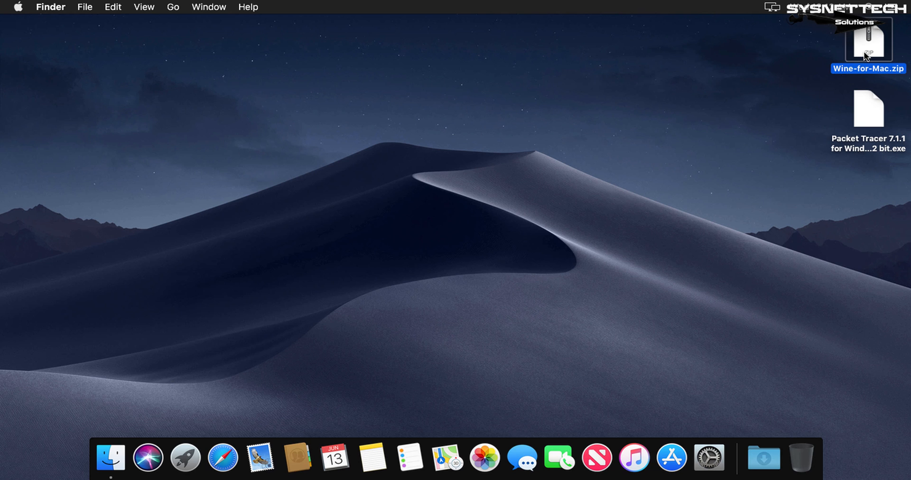
double_click(865, 55)
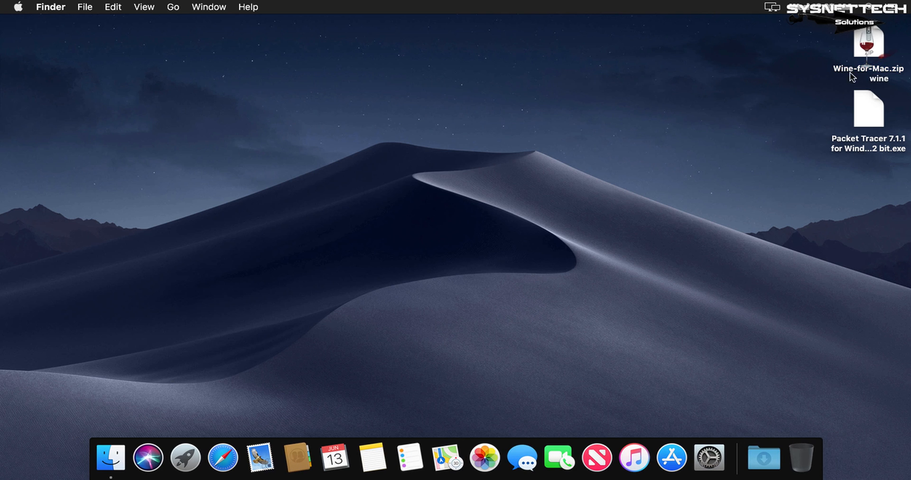
drag(876, 78, 813, 42)
click(761, 93)
right_click(691, 66)
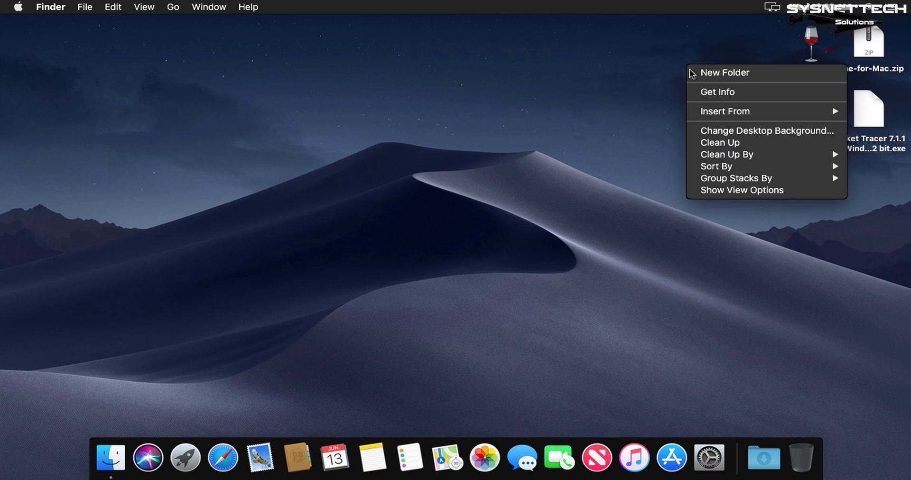
click(743, 142)
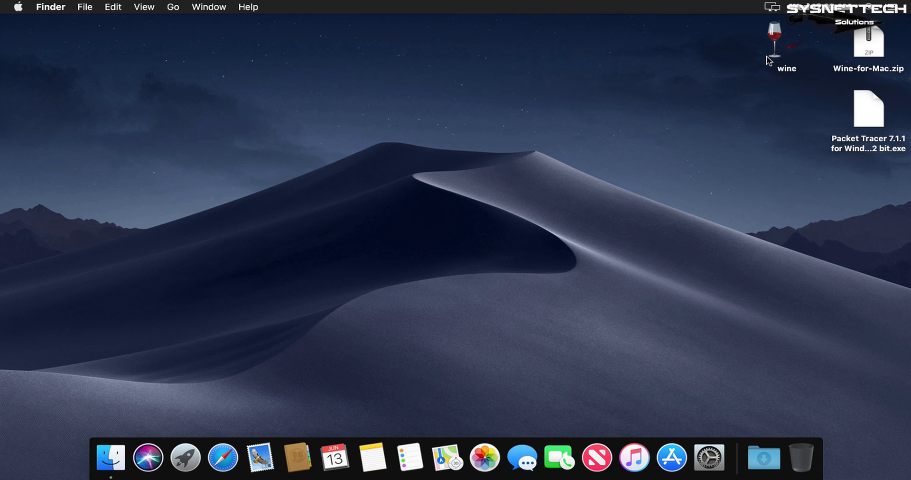
Launch the wine app and close its Winetricks and General Preferences windows, keeping only the Change Prefix window open.
click(775, 55)
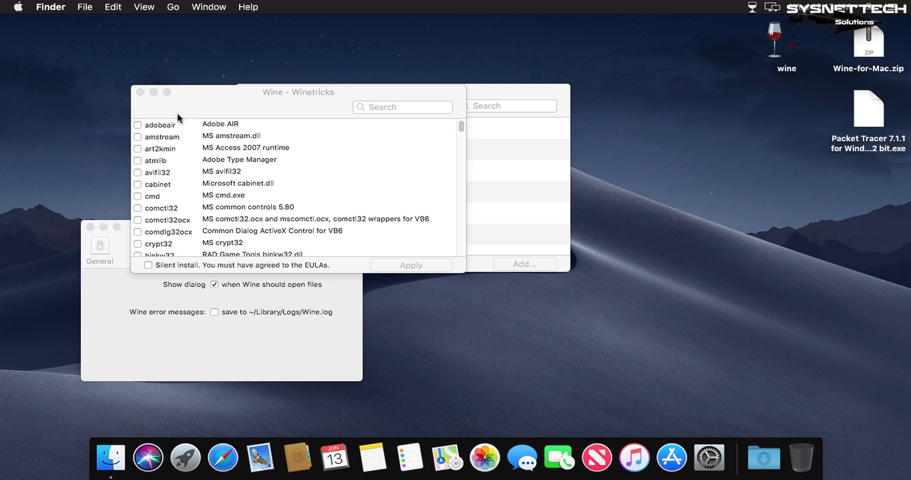
click(140, 92)
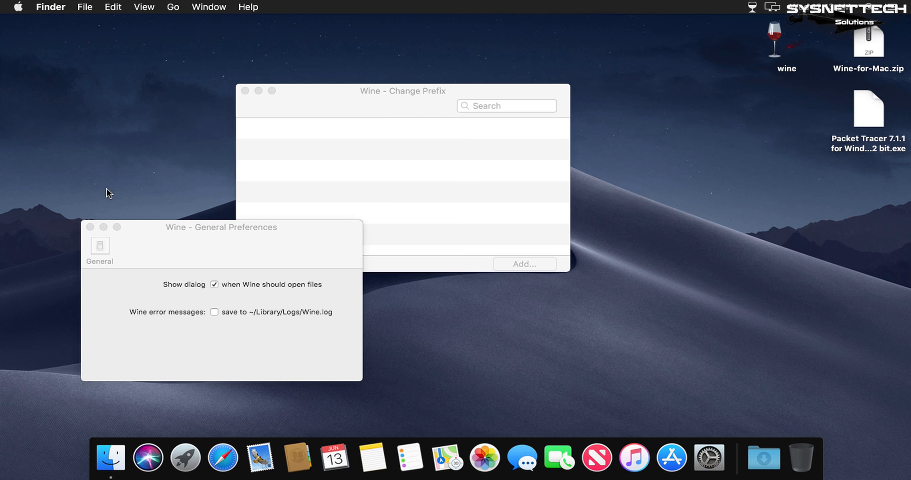
click(90, 227)
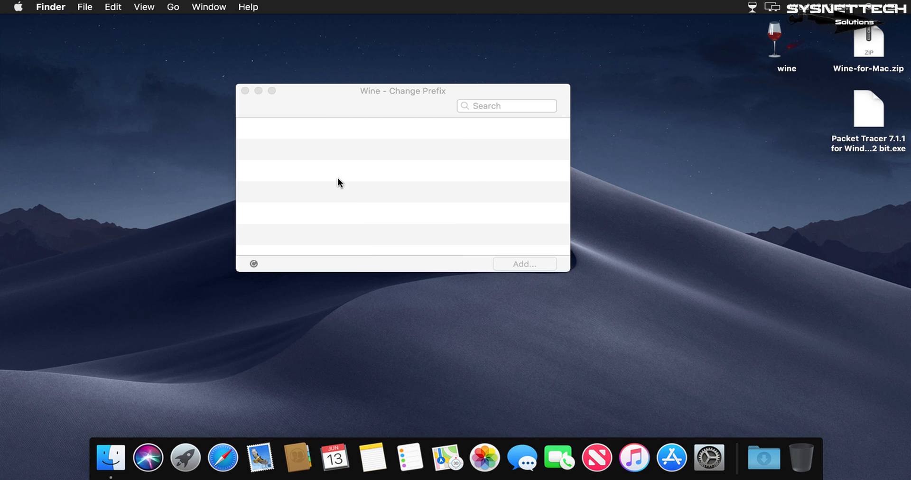
drag(421, 98, 495, 43)
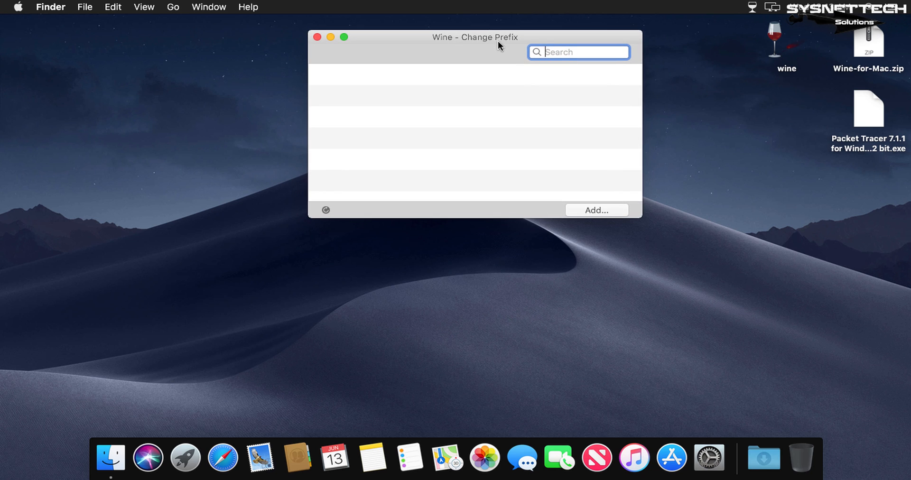
Add a new Wine prefix named WINE, saved in the Documents folder.
click(620, 211)
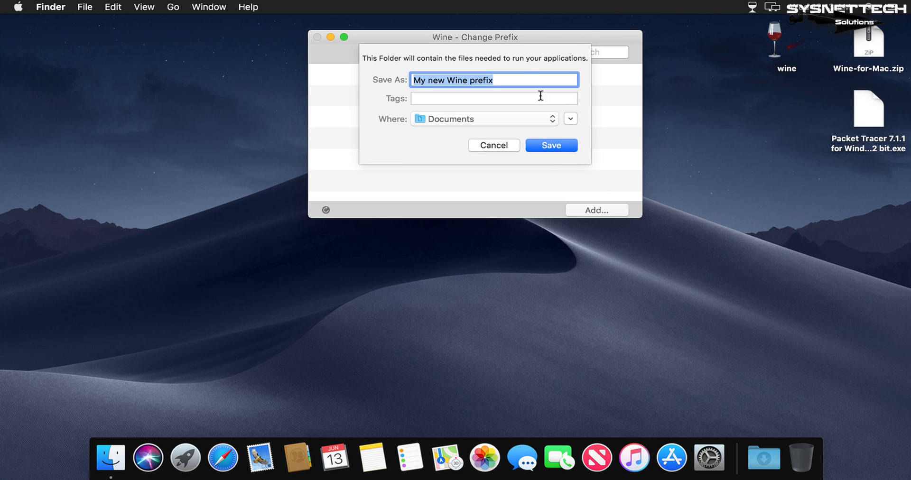
click(522, 80)
drag(496, 78, 397, 77)
text(WINE)
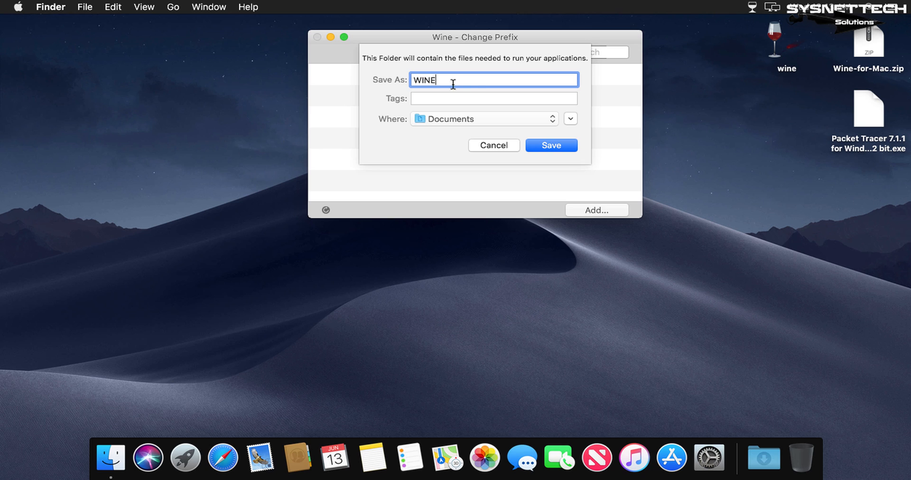
click(567, 150)
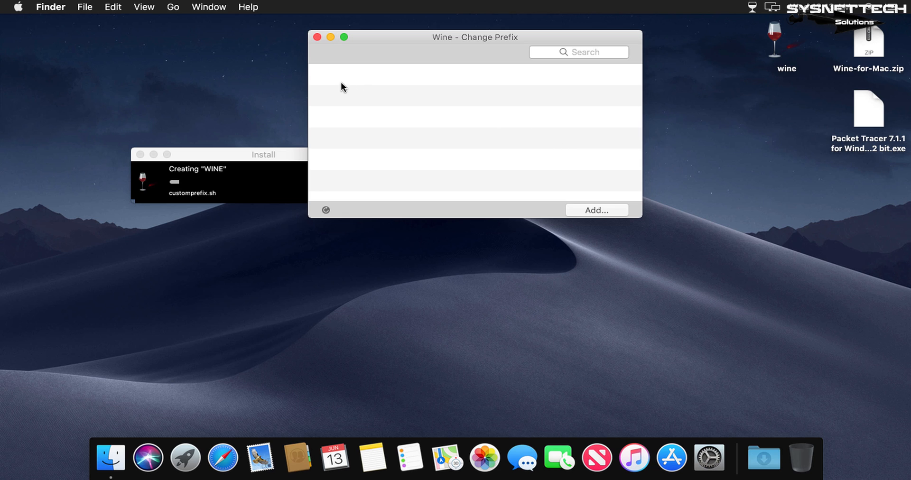
Move the Change Prefix and Install windows aside, with the Install progress window on top.
drag(226, 158, 405, 209)
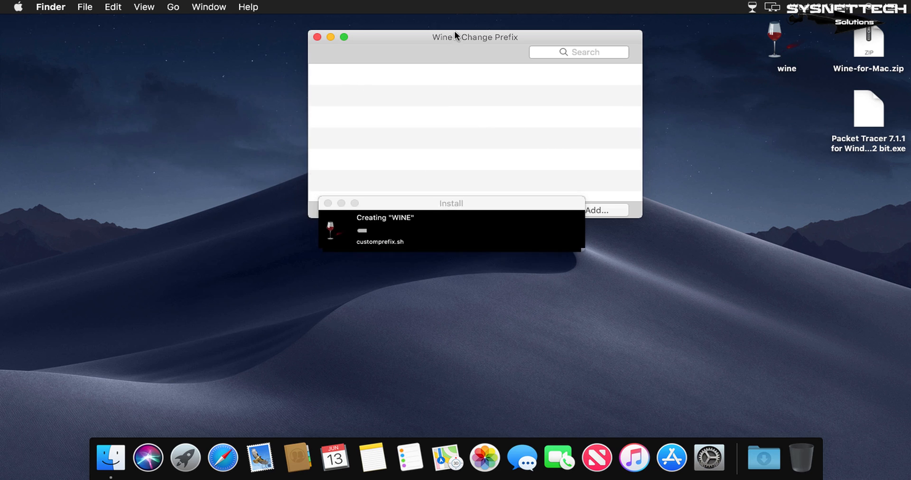
drag(453, 32, 175, 44)
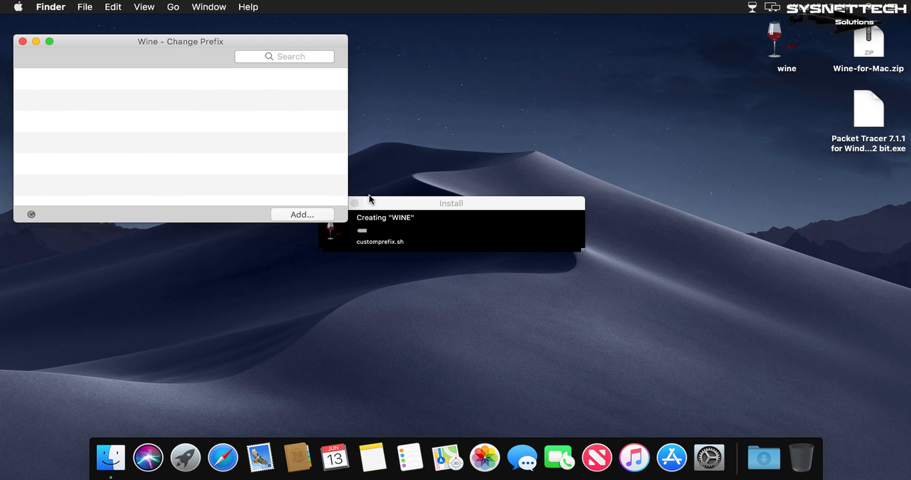
drag(385, 205, 111, 127)
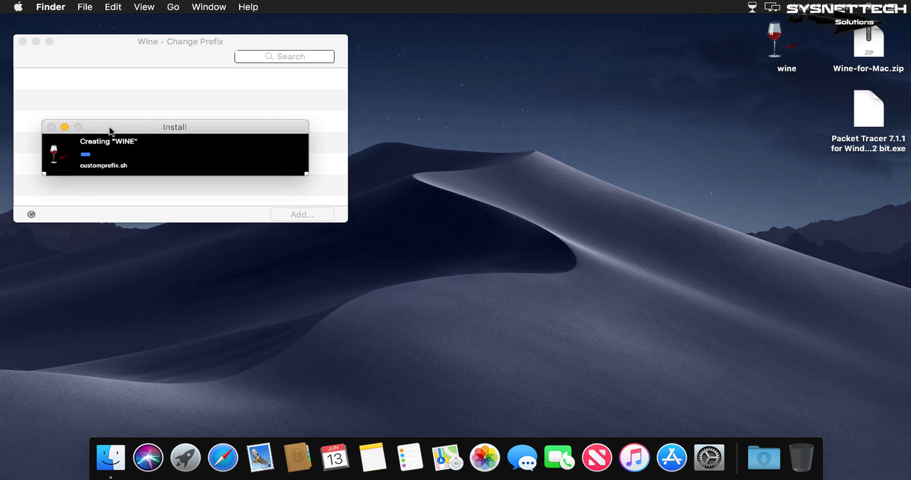
click(477, 139)
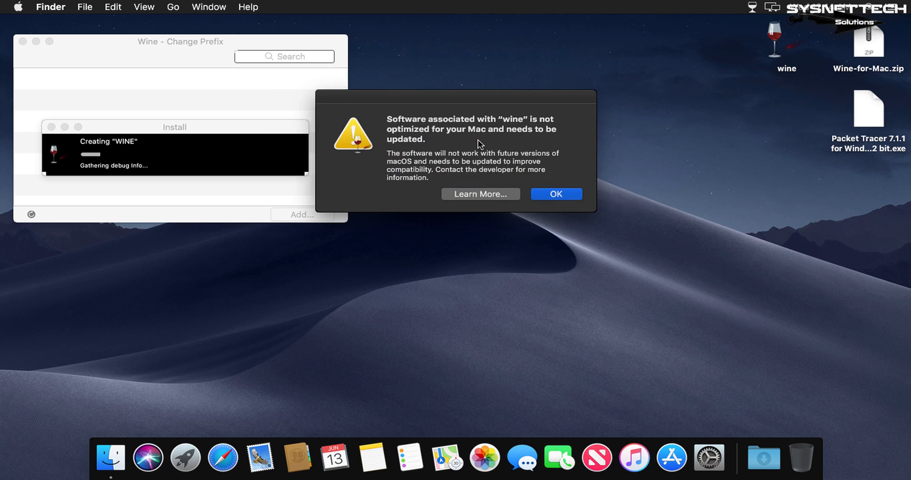
Dismiss the wine optimization alert, acknowledge the created prefix and close the Change Prefix window.
click(557, 194)
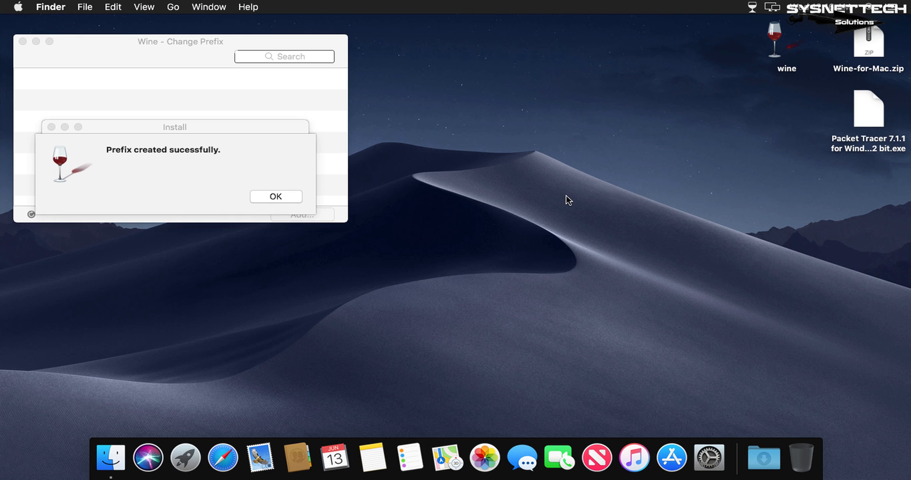
click(287, 196)
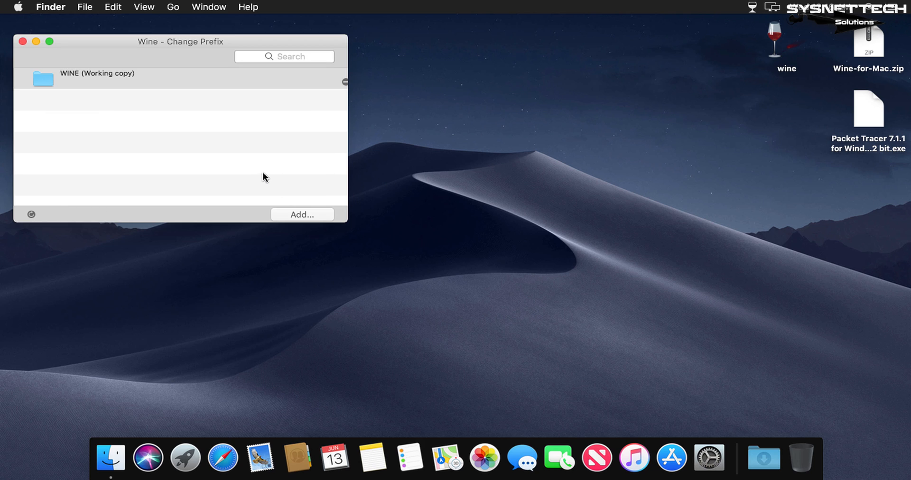
click(23, 41)
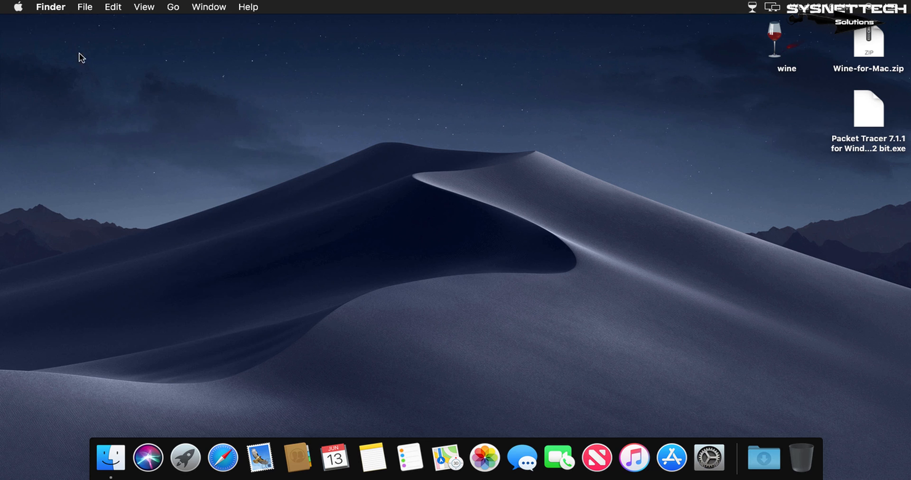
Open the Packet Tracer 7.1.1 32 bit installer from the desktop and run it directly in the Documents/WINE prefix.
click(878, 113)
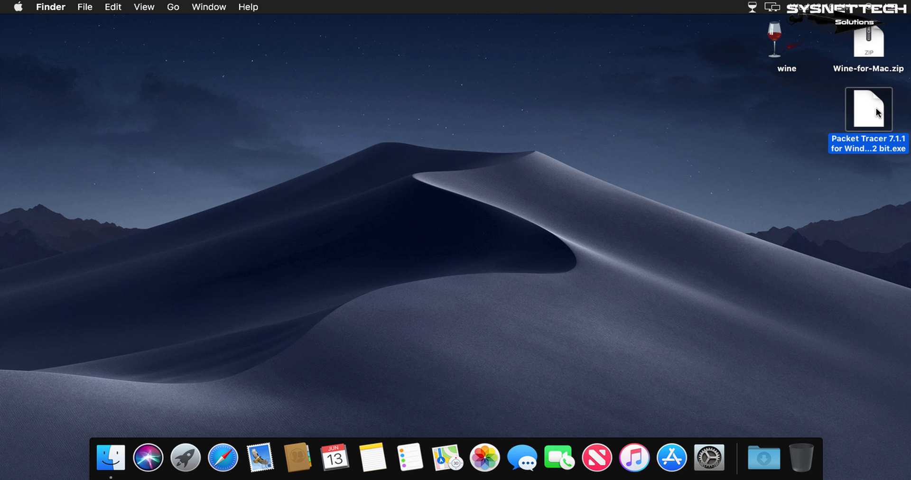
double_click(877, 113)
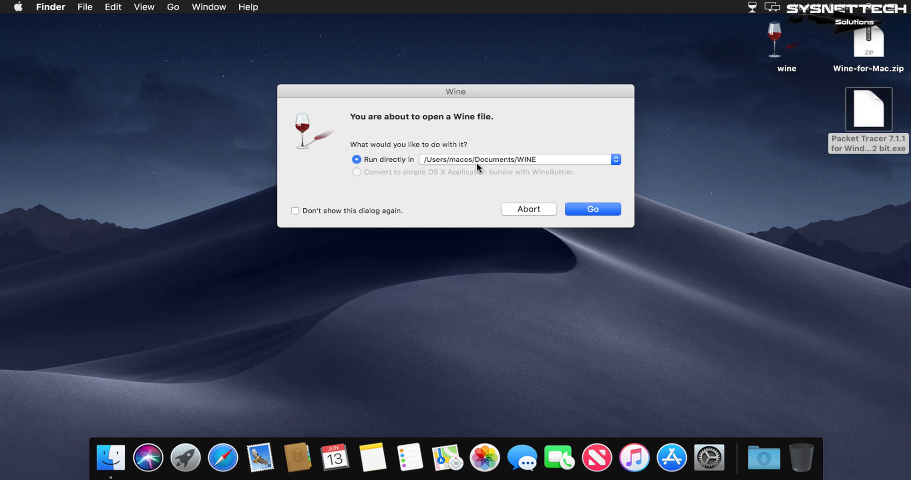
click(607, 207)
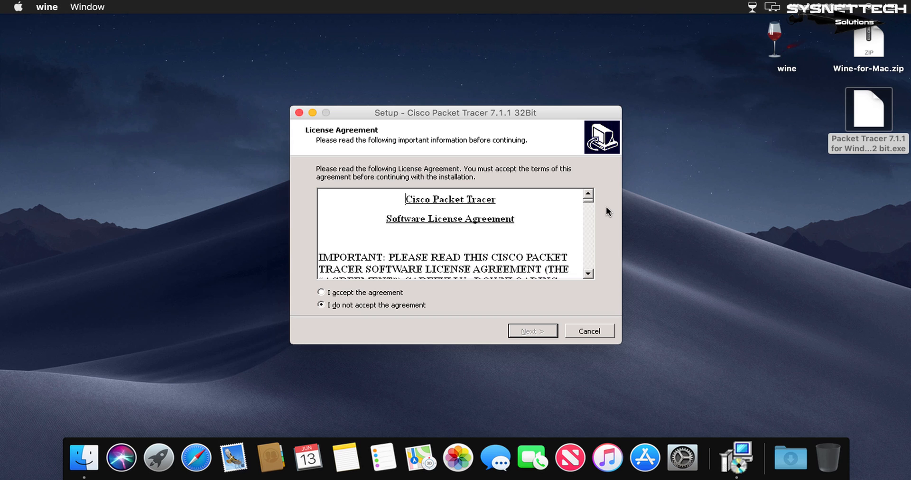
Accept the license agreement and install Packet Tracer 7.1.1 with the default destination, Start Menu folder and desktop shortcut.
click(361, 292)
click(553, 332)
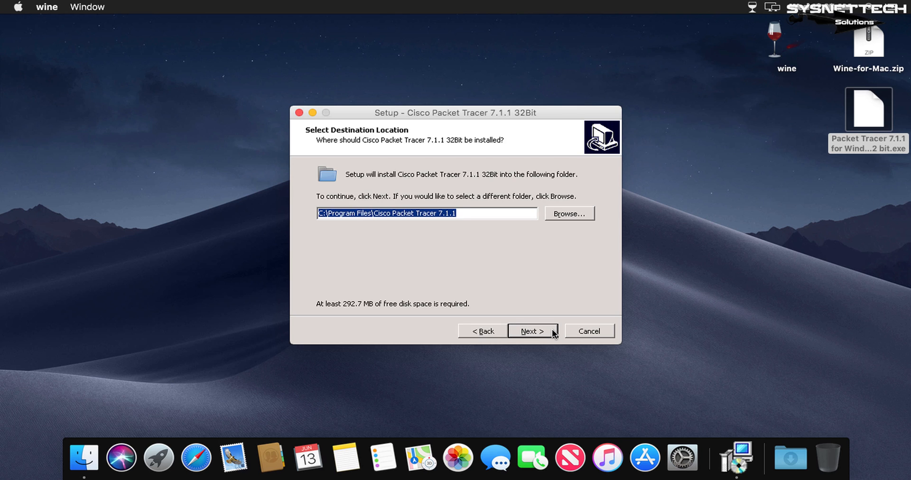
click(551, 331)
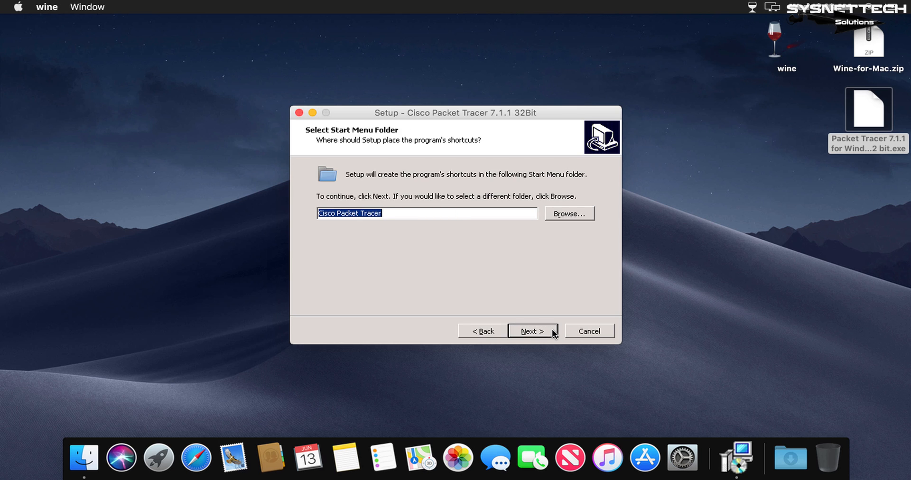
click(551, 331)
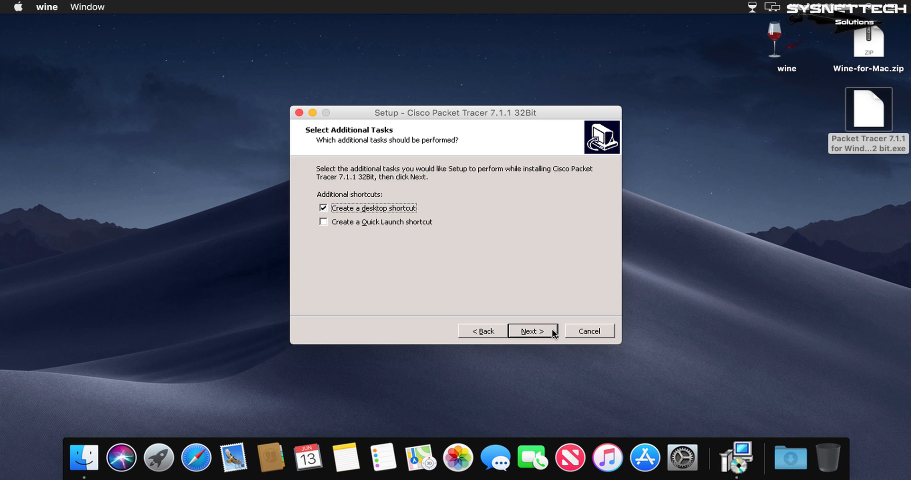
click(552, 332)
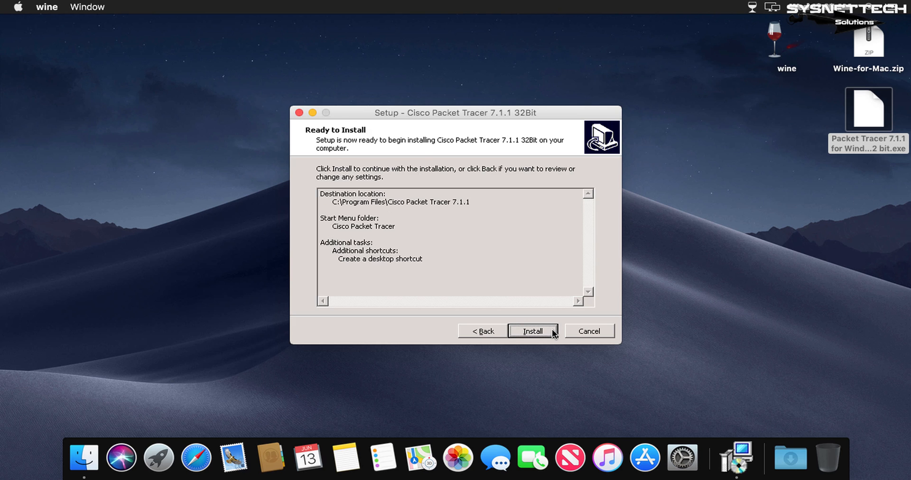
click(553, 330)
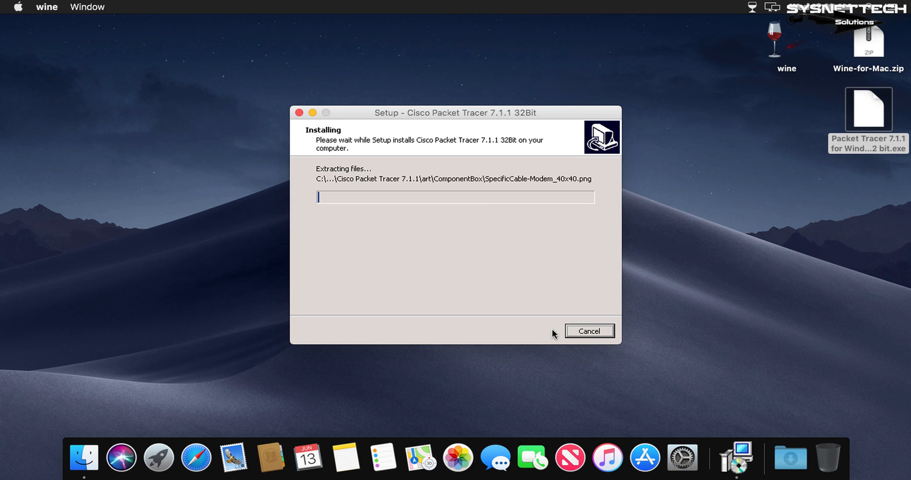
click(719, 308)
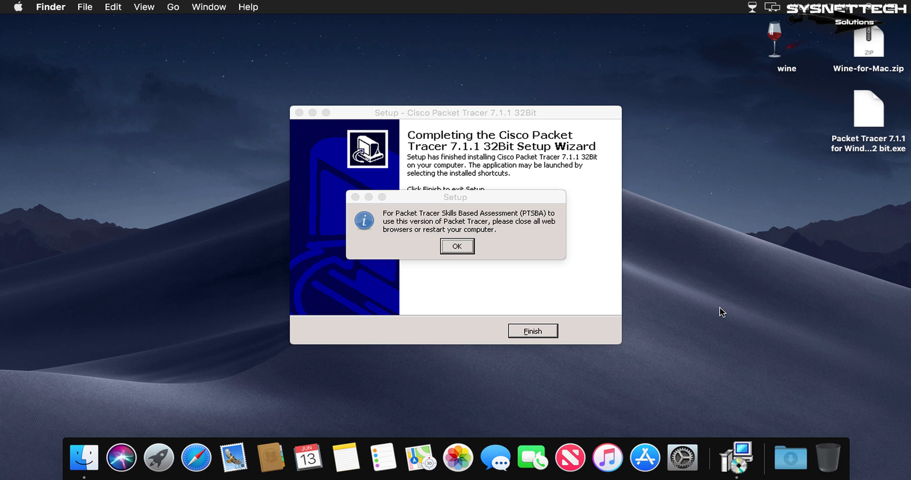
Finish the setup wizard with Launch Cisco Packet Tracer enabled and accept the default user files folder.
click(457, 247)
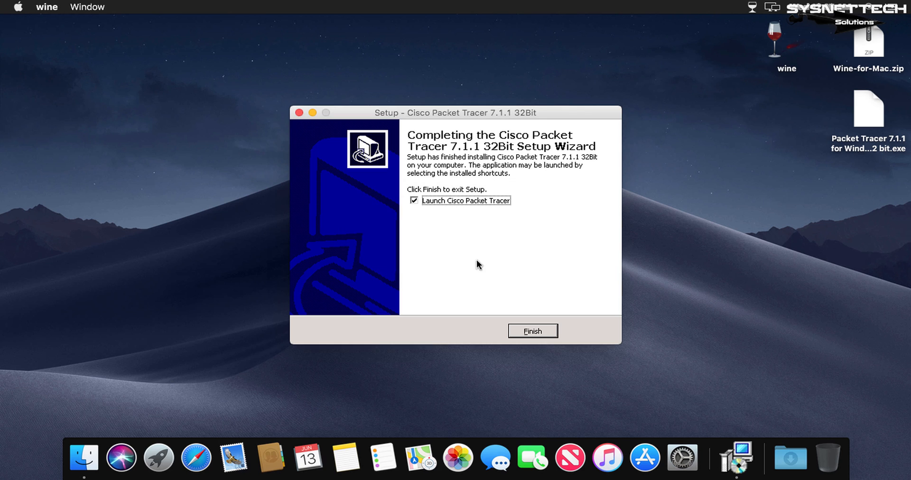
click(551, 331)
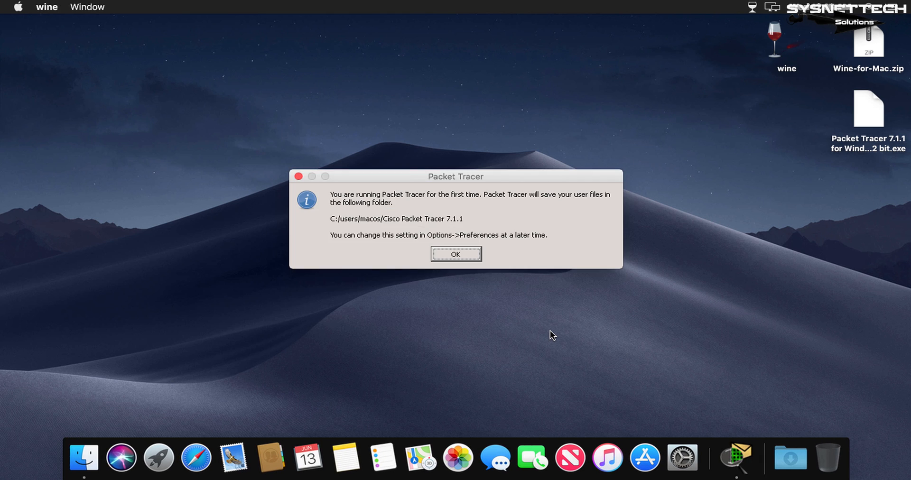
click(475, 251)
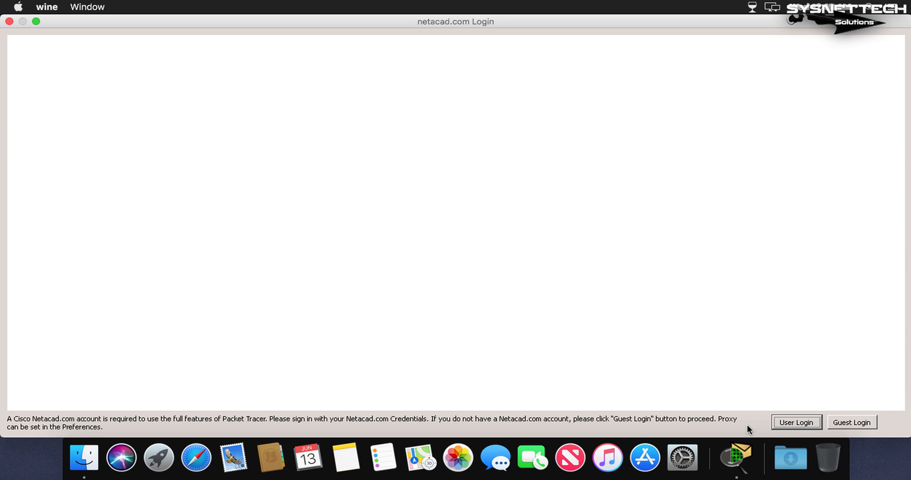
Sign in to Packet Tracer as a guest, closing the Netacad web page and confirming the guest login.
click(863, 422)
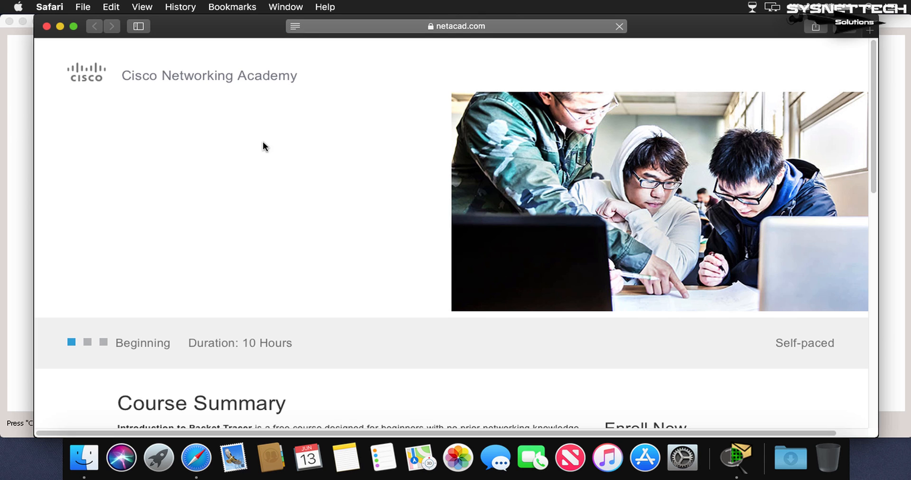
click(47, 27)
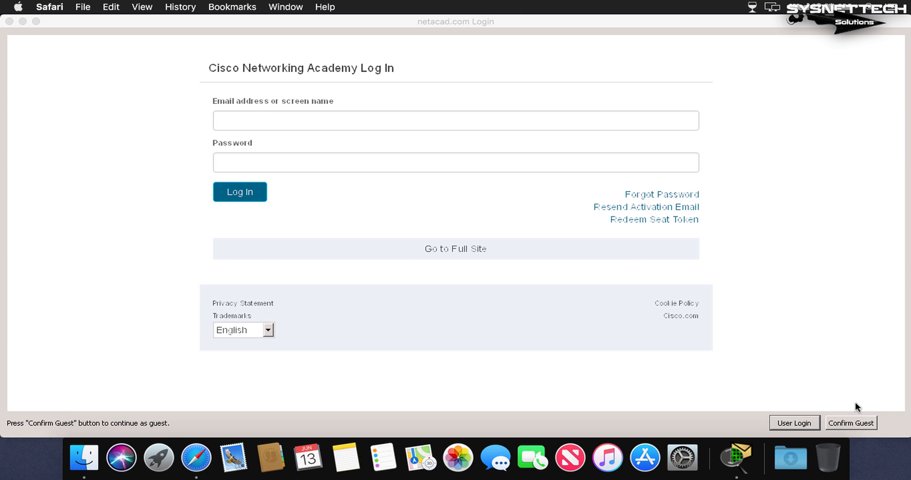
click(865, 423)
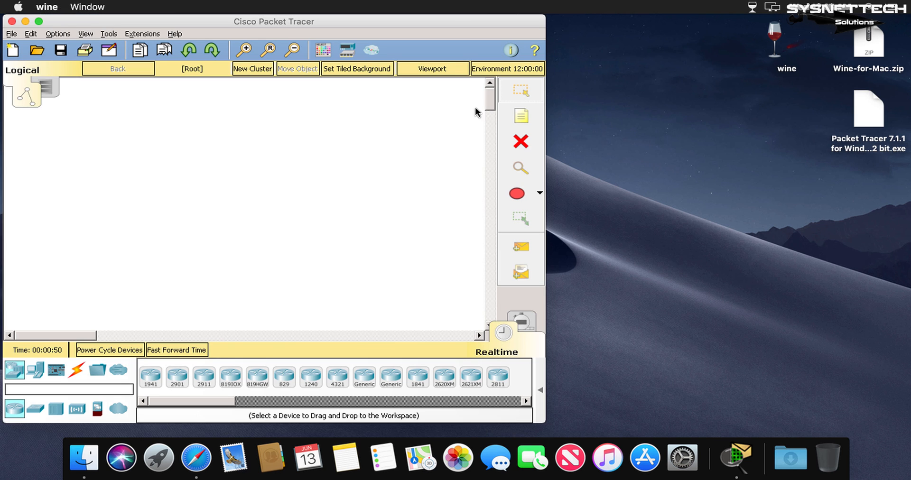
Move the Packet Tracer window toward the desktop's center and open its About information to check the version.
drag(340, 21, 521, 21)
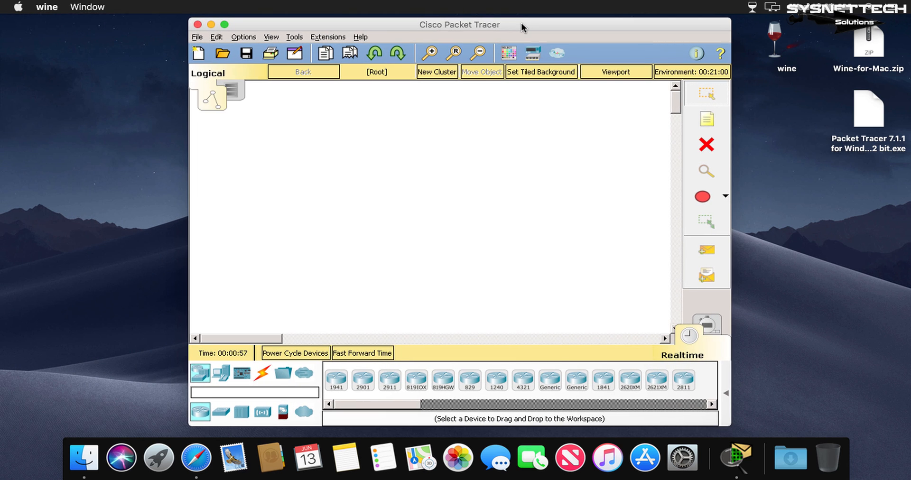
drag(538, 105, 325, 200)
click(360, 37)
click(398, 92)
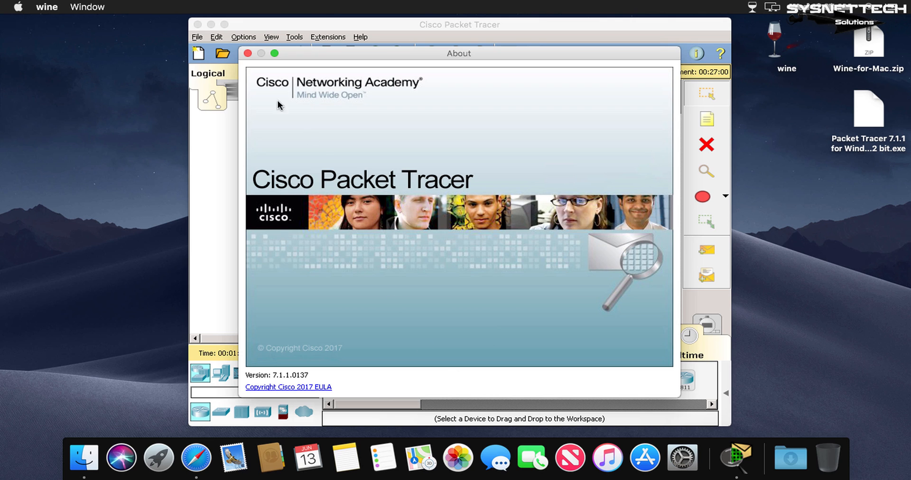
Close the About window and exit Cisco Packet Tracer.
click(248, 53)
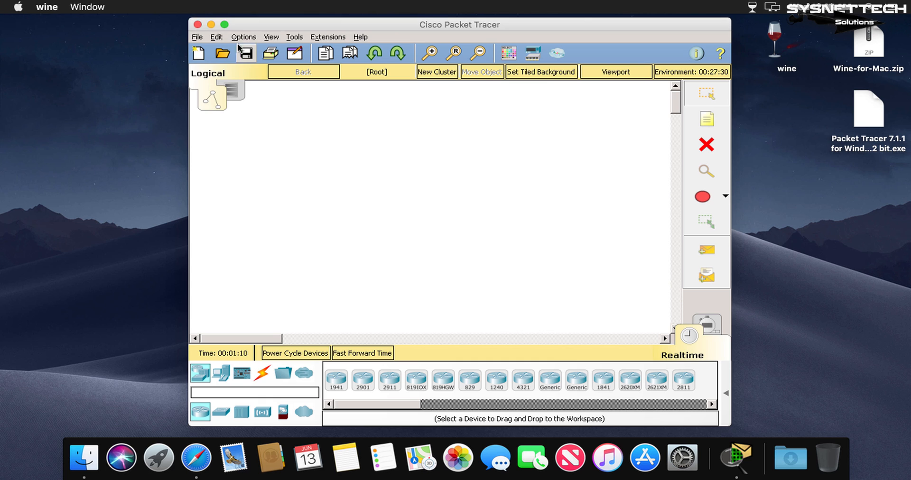
click(198, 24)
drag(208, 35, 447, 134)
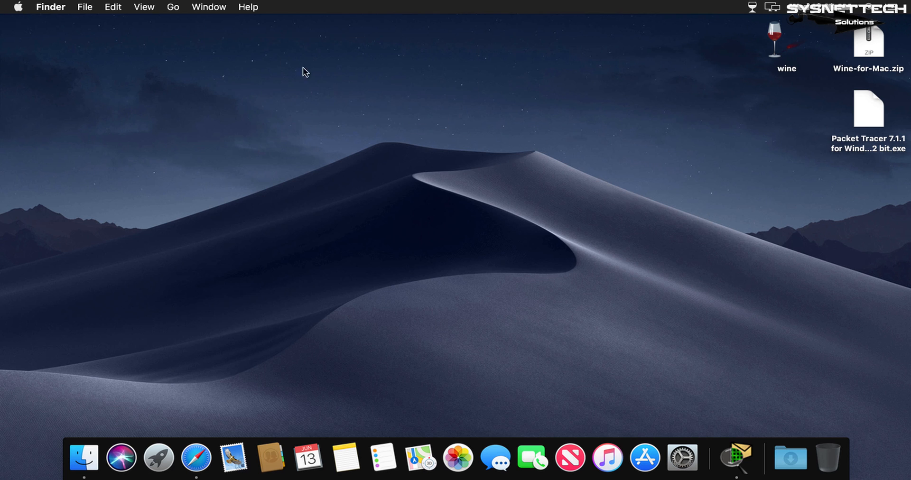
Quit Wine and move its application from the desktop into the Applications folder.
click(175, 8)
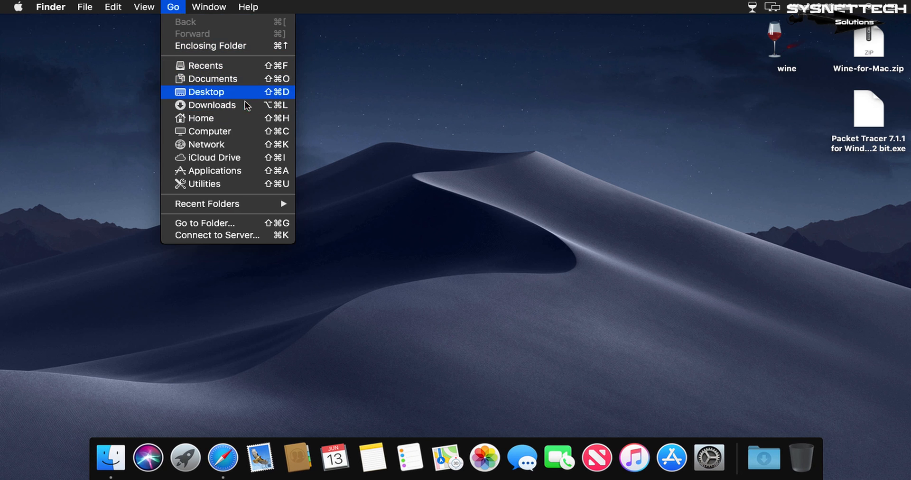
click(224, 168)
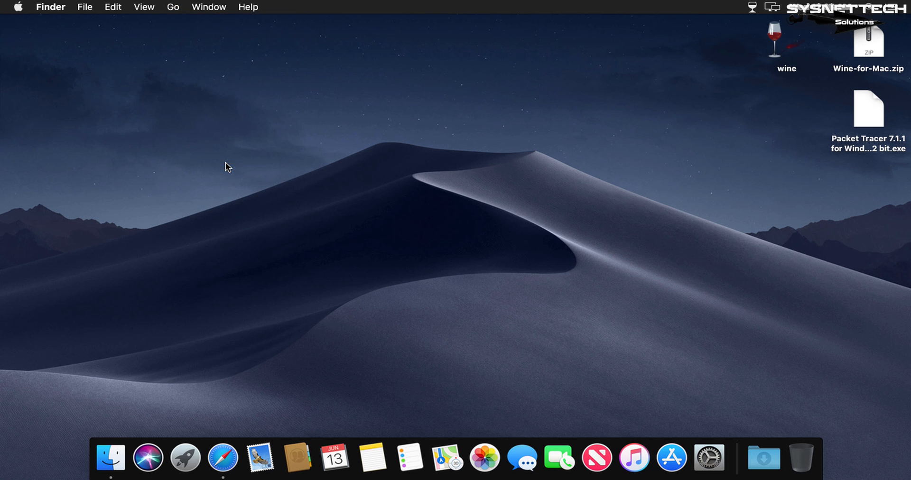
click(752, 7)
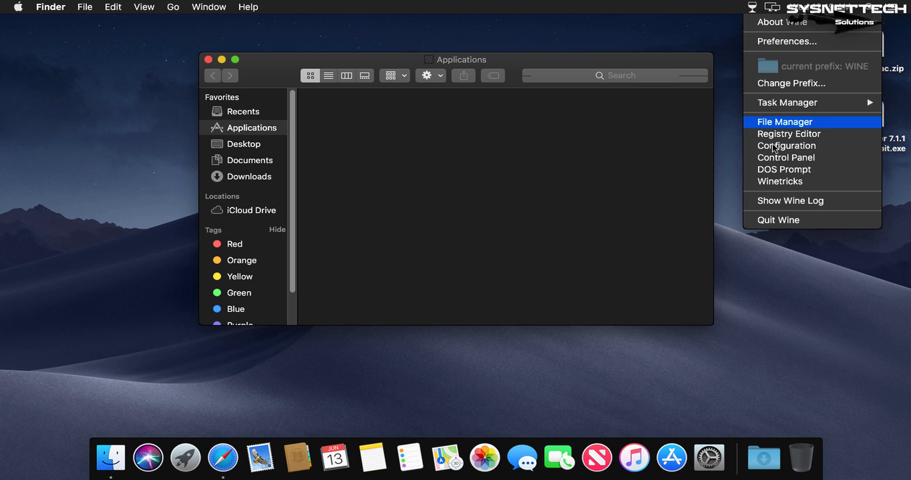
click(790, 220)
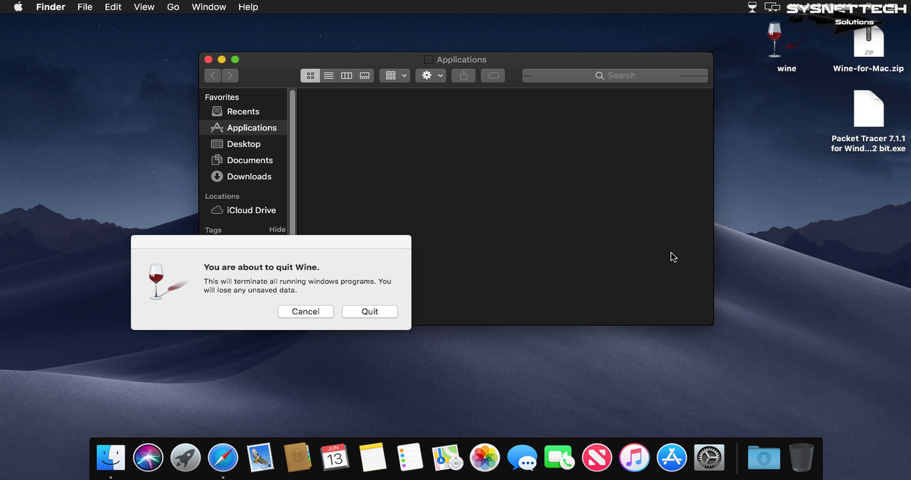
click(372, 312)
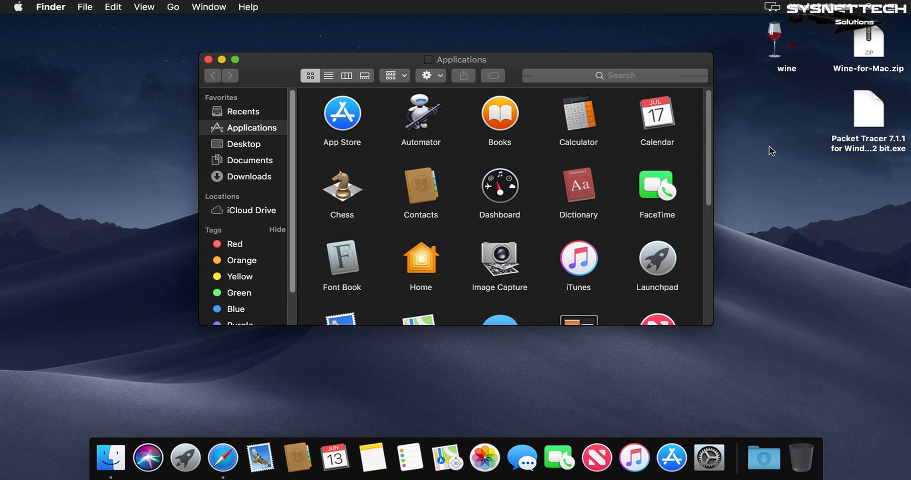
drag(781, 44, 798, 148)
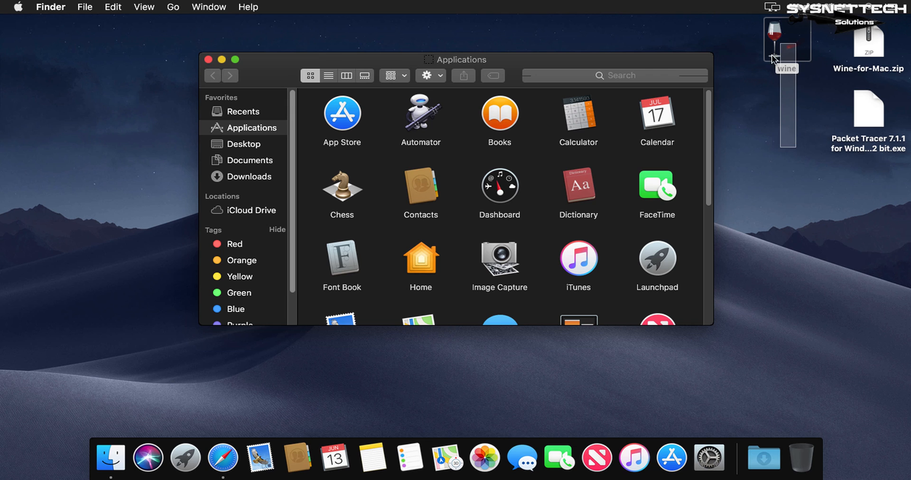
drag(771, 60, 684, 216)
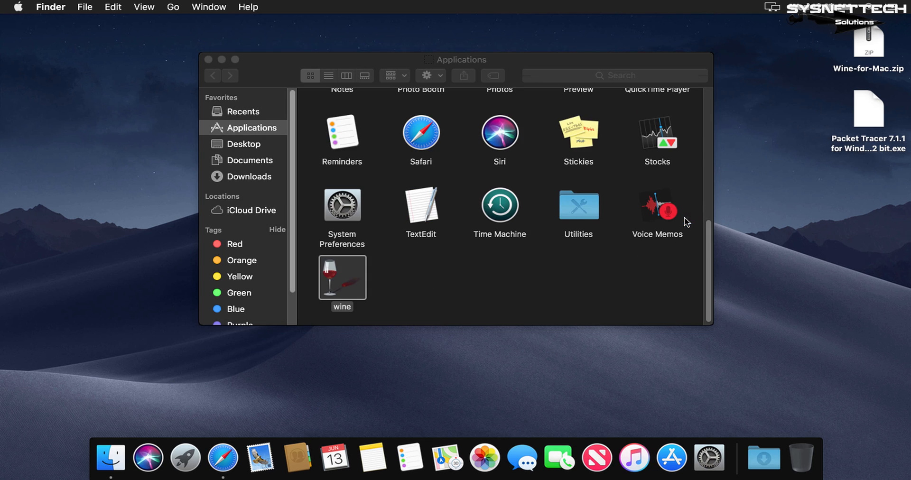
Move Wine-for-Mac.zip and the Packet Tracer 7.1.1 installer to the Trash, empty it and close the Applications window.
drag(880, 184, 801, 454)
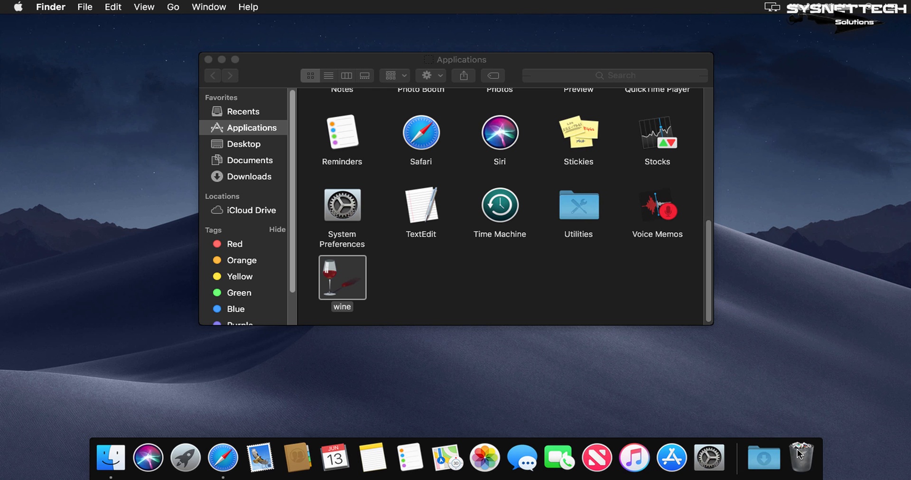
right_click(802, 457)
click(830, 416)
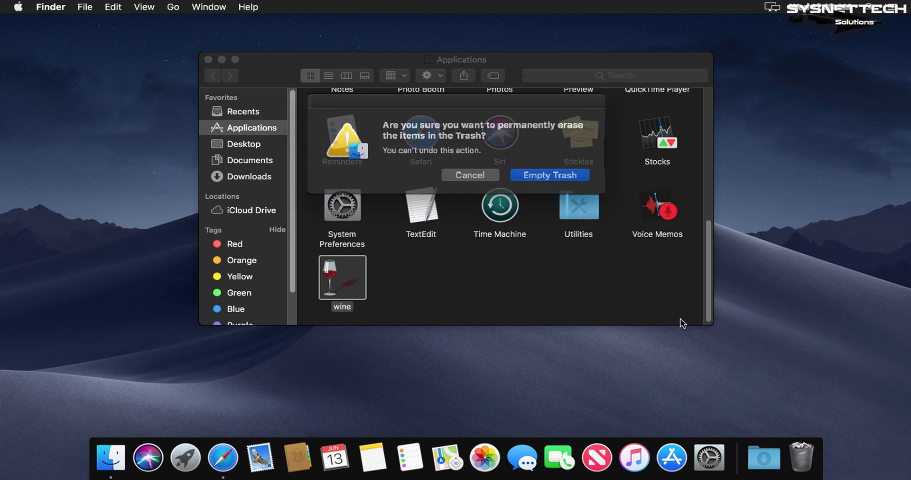
click(555, 173)
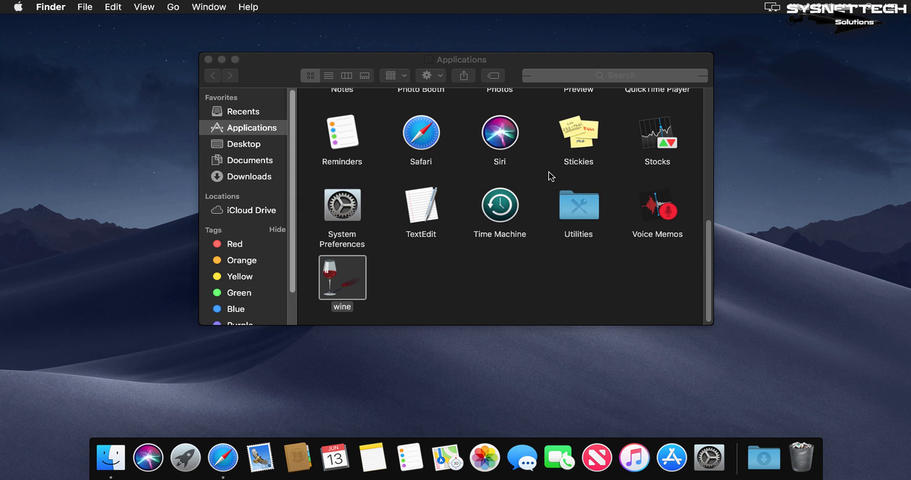
click(209, 60)
drag(208, 62, 600, 157)
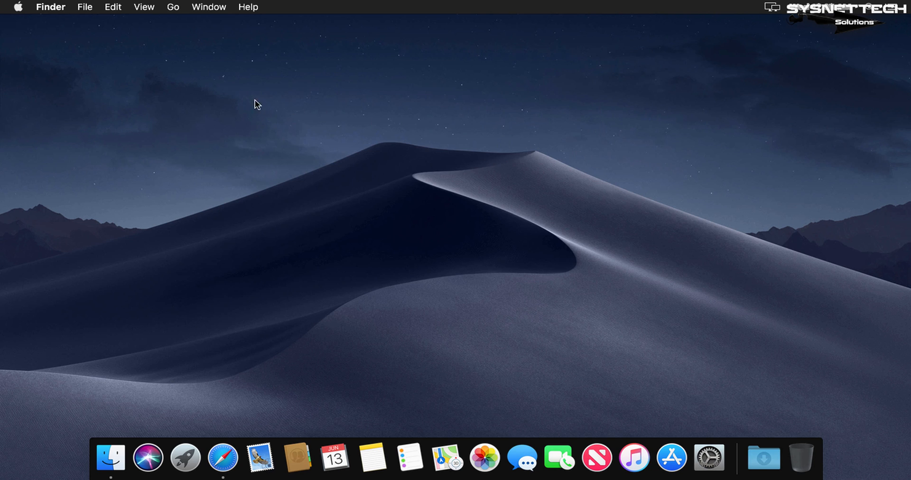
Open the bin folder of Cisco Packet Tracer 7.1.1 under Documents, WINE, drive_c, Program Files.
click(174, 8)
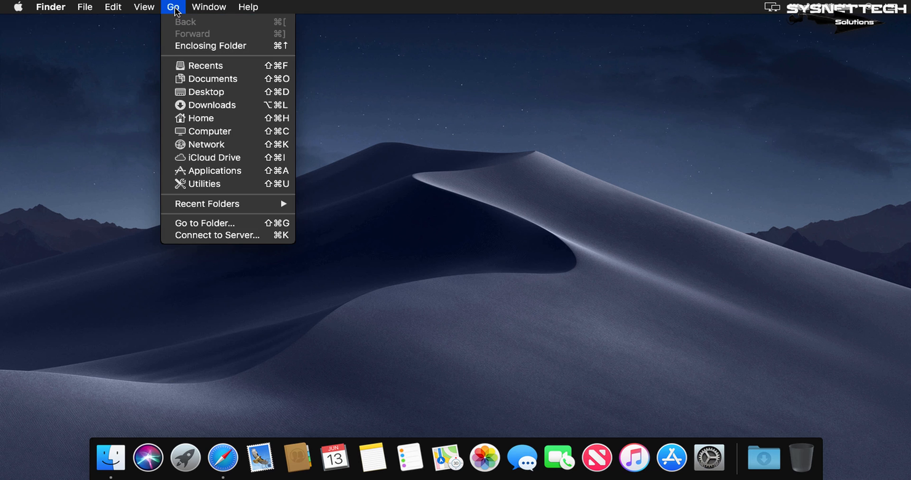
click(213, 80)
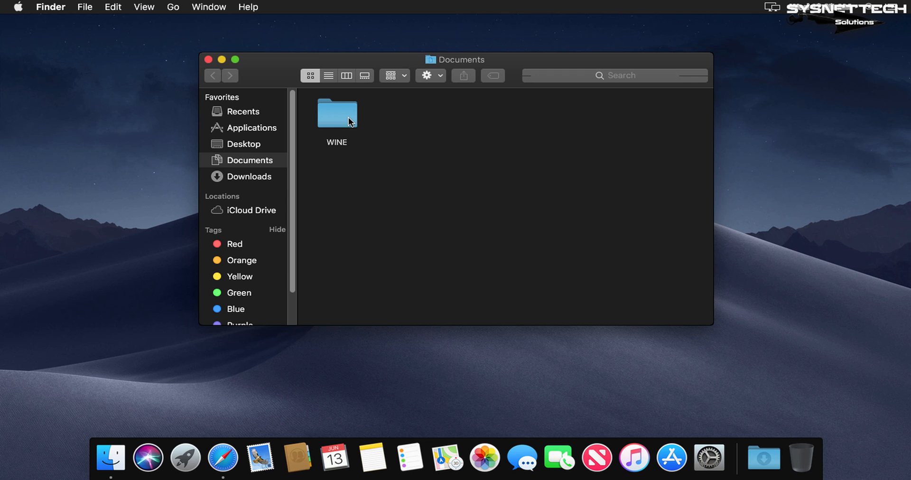
double_click(349, 122)
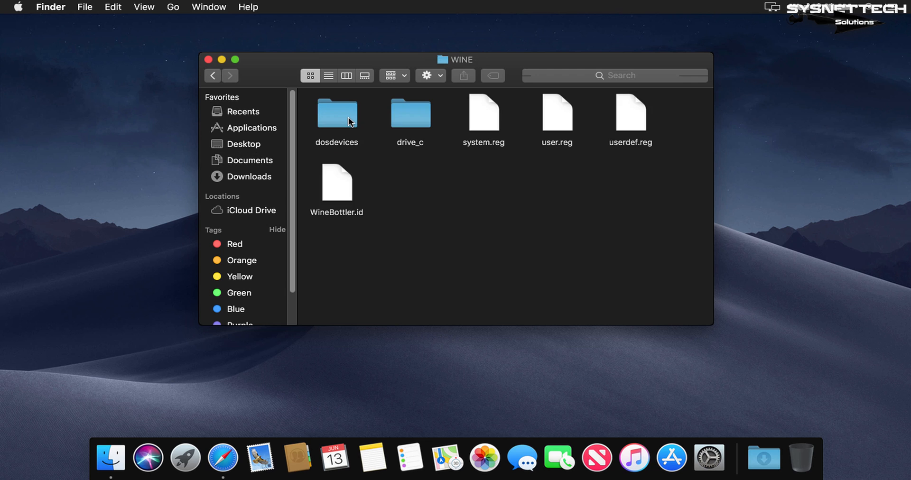
double_click(411, 126)
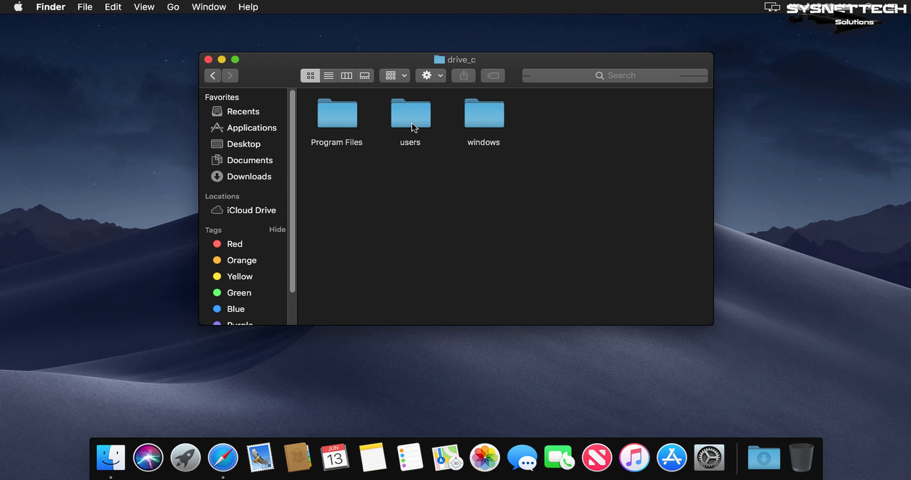
double_click(349, 119)
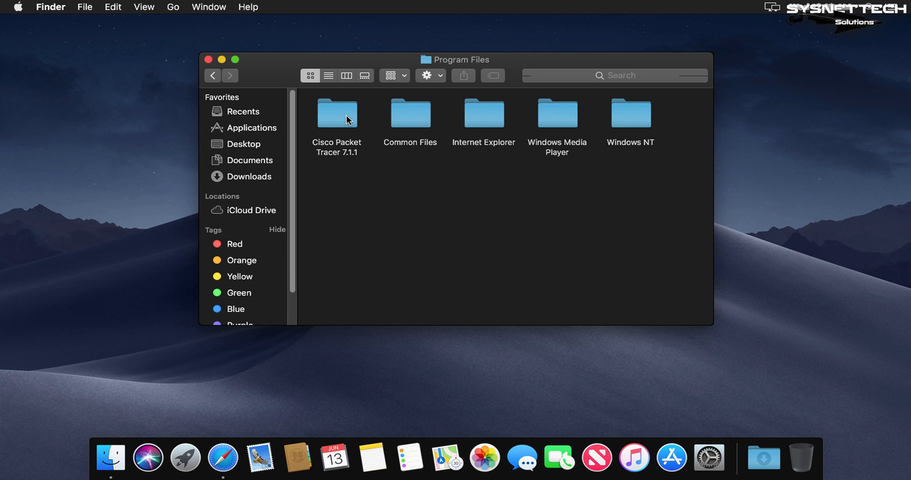
double_click(349, 120)
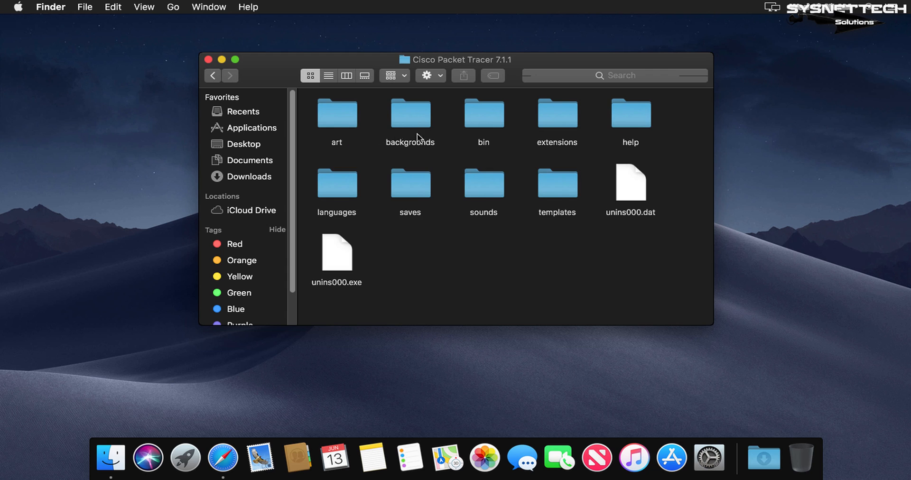
double_click(480, 124)
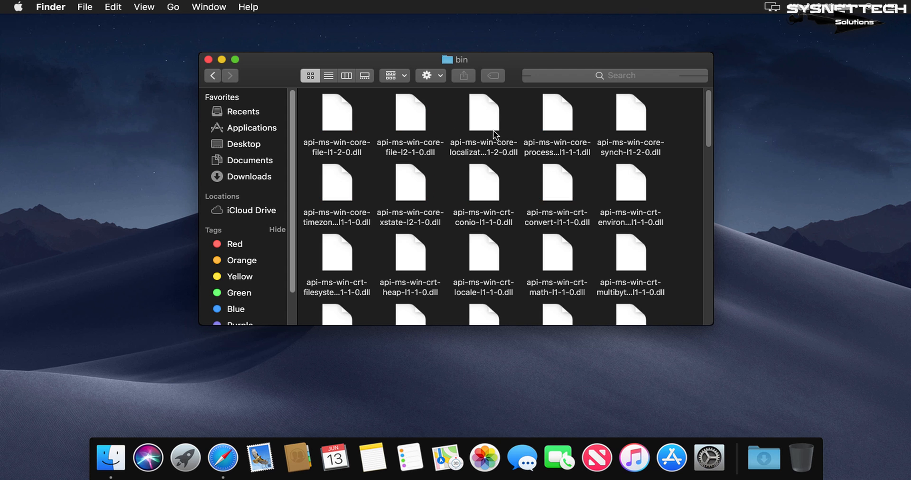
Make an alias of PacketTracer7.exe in the bin folder.
scroll(678, 201, down, 2)
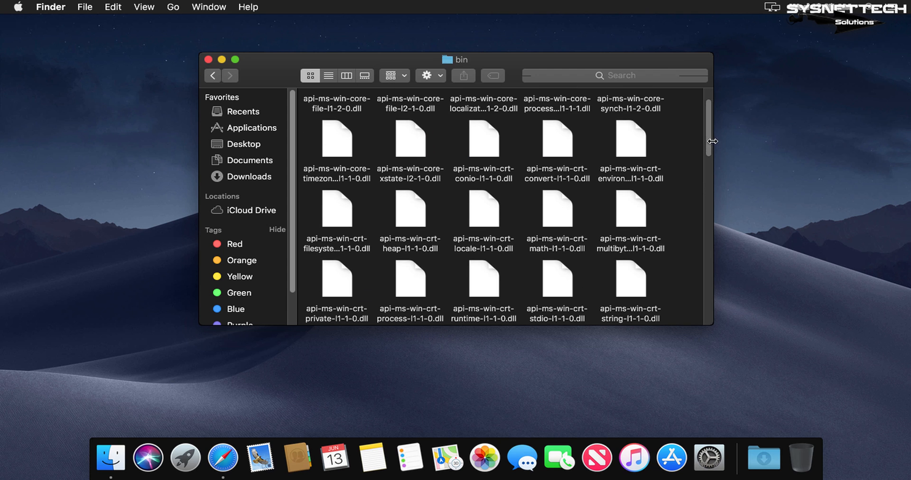
drag(713, 141, 714, 246)
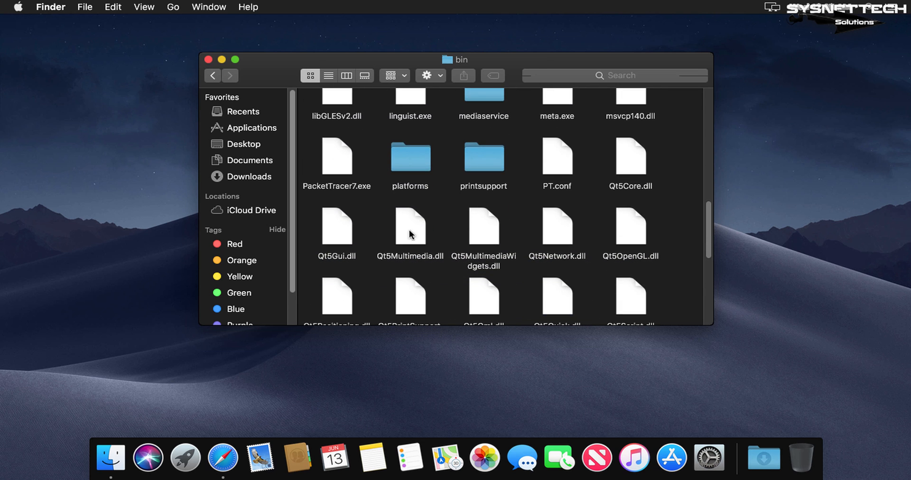
click(348, 176)
right_click(348, 175)
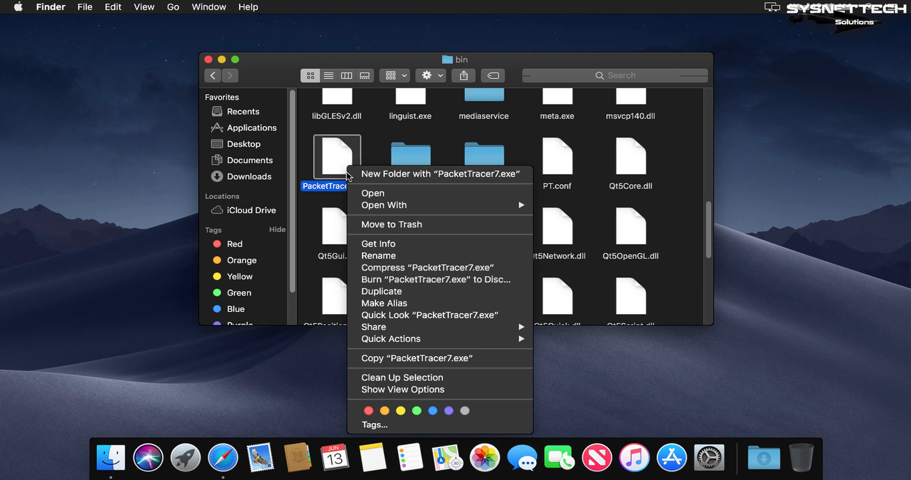
click(412, 303)
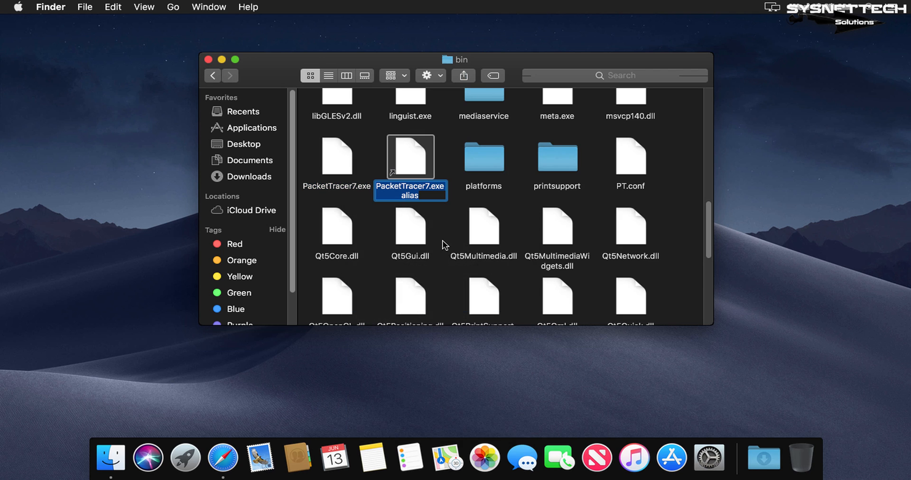
Rename the new PacketTracer7.exe alias to PacketTracer711.
key(Right)
key(BackSpace)
key(BackSpace)
key(BackSpace)
key(BackSpace)
key(BackSpace)
key(BackSpace)
key(BackSpace)
key(BackSpace)
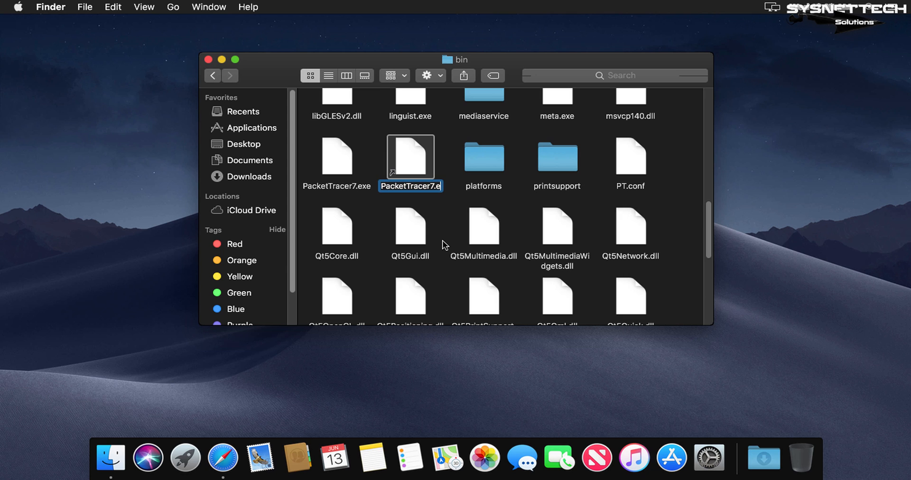
key(BackSpace)
key(BackSpace)
text(11)
key(Return)
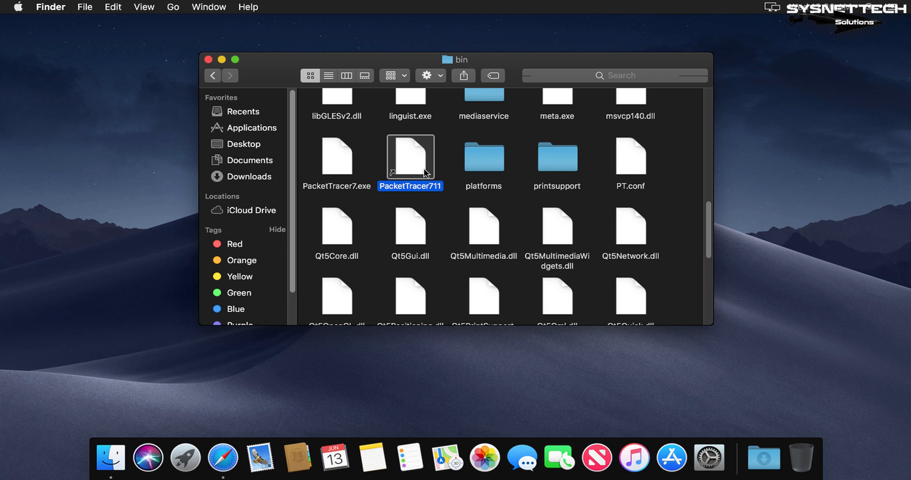
Move the PacketTracer711 alias to the desktop and close the bin folder window.
drag(424, 169, 882, 59)
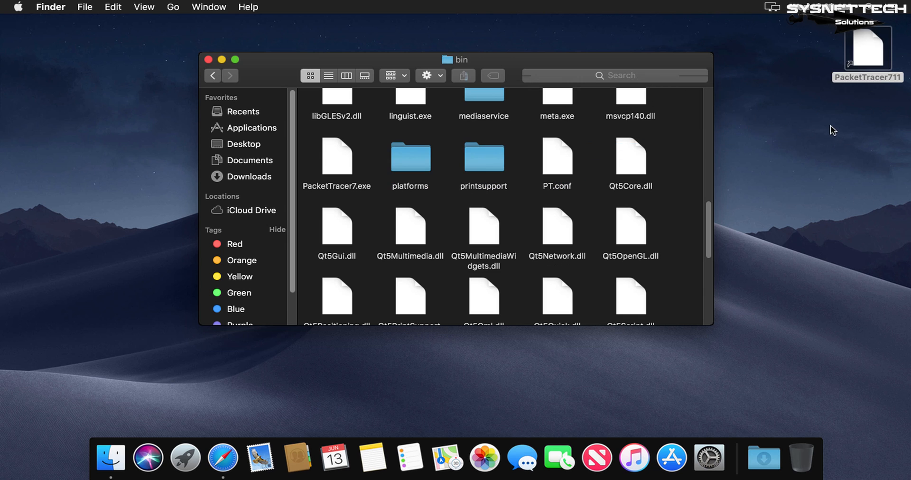
click(208, 59)
drag(212, 62, 734, 83)
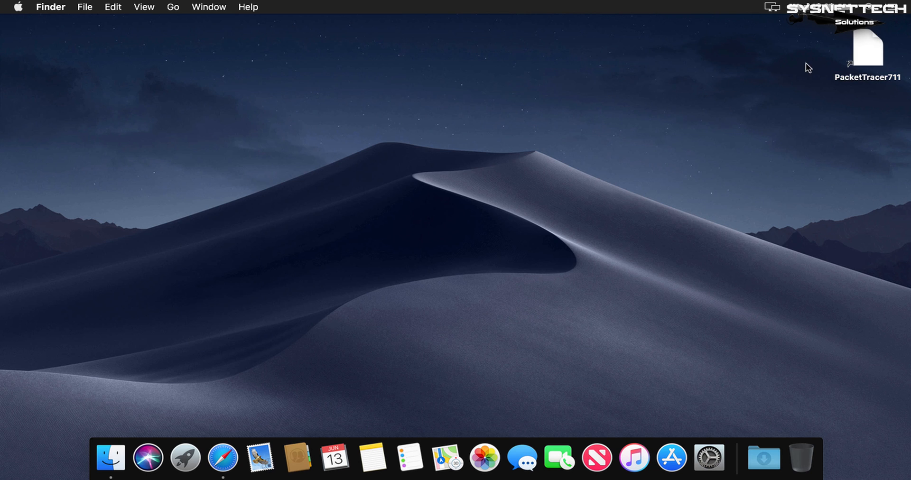
Launch PacketTracer711 from the desktop, allow wine to open, and run it directly in Documents/WINE without showing that dialog again.
click(870, 50)
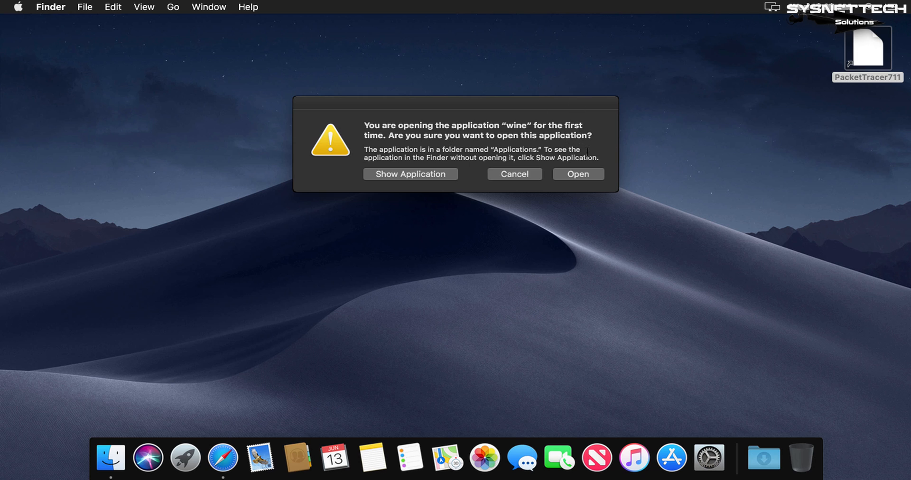
click(597, 180)
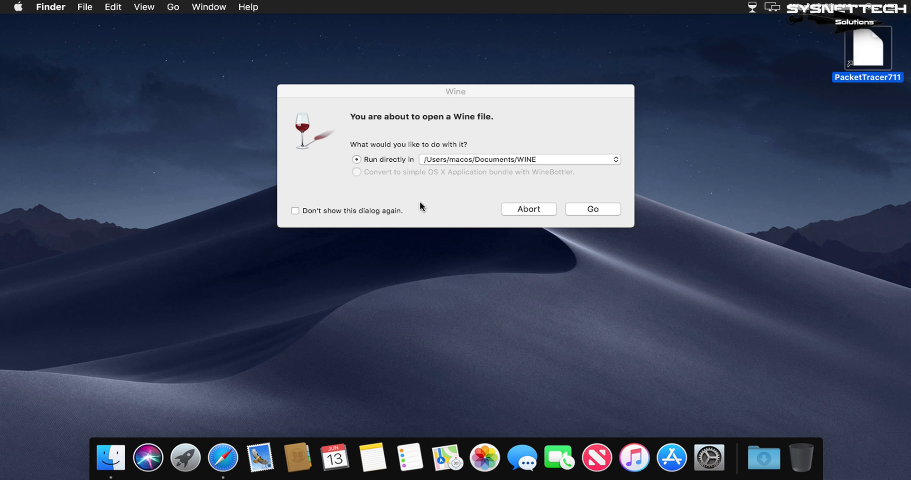
click(375, 211)
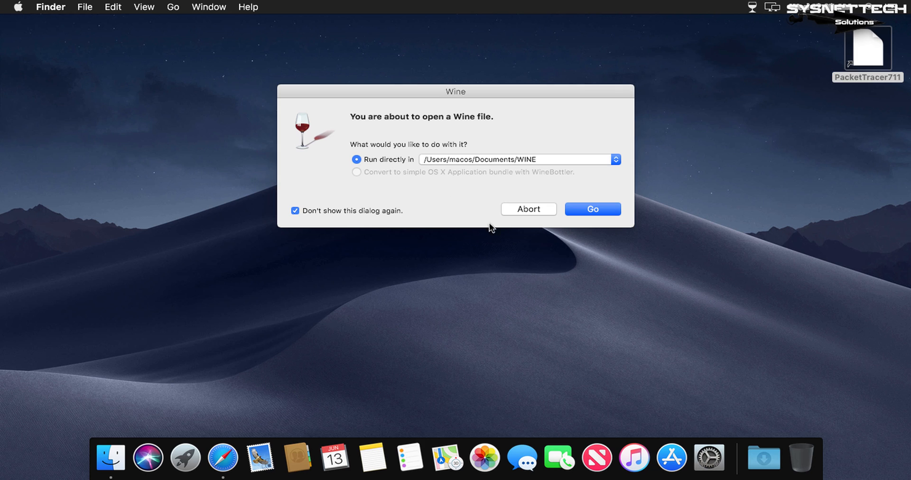
click(617, 210)
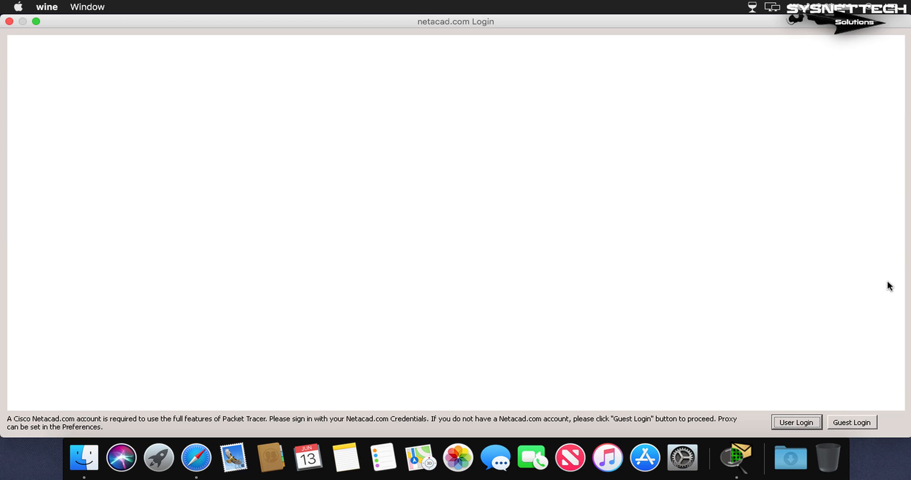
Log in to Packet Tracer as a guest, quitting Safari before confirming the guest login.
click(867, 422)
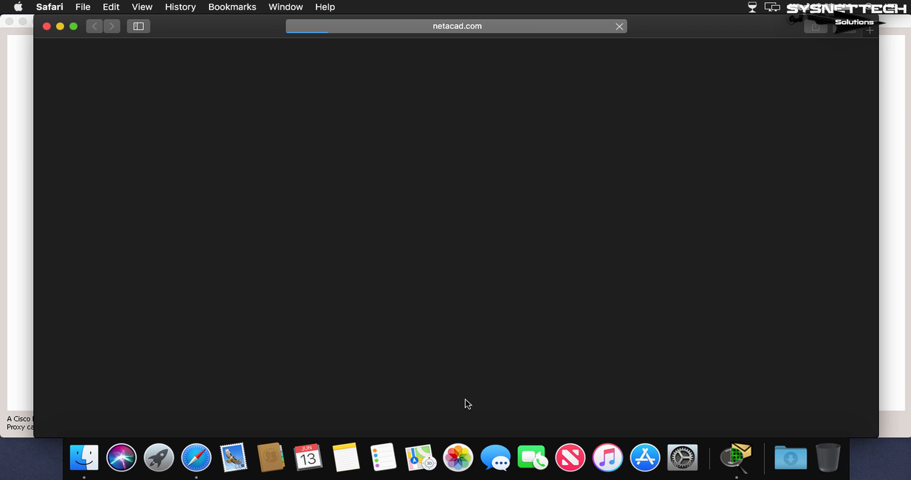
right_click(196, 459)
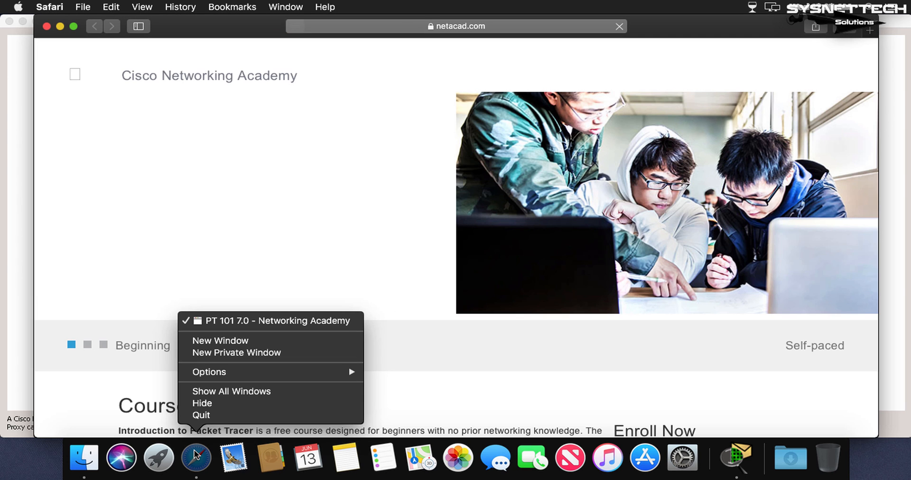
click(219, 414)
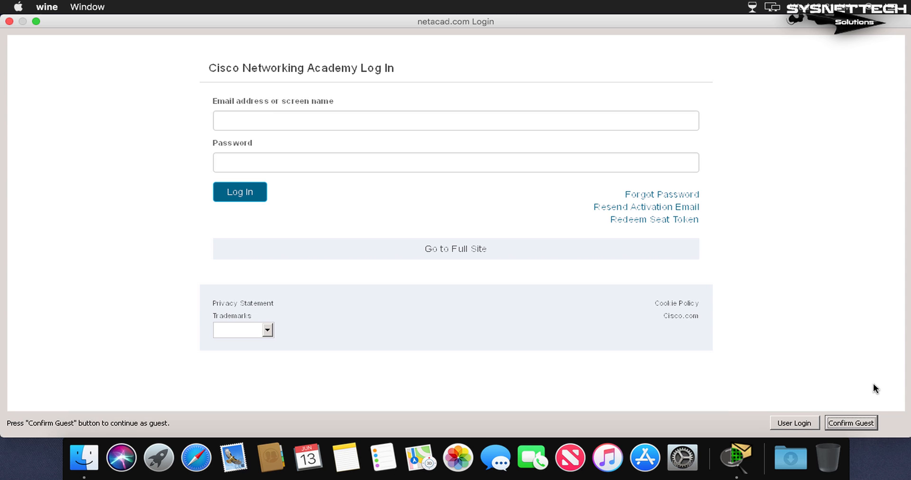
click(851, 423)
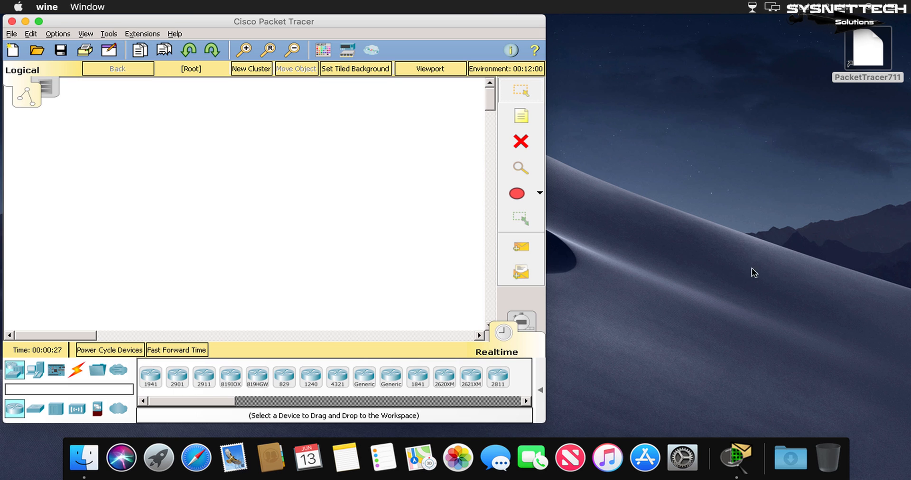
Move the Packet Tracer window to the middle of the desktop and check the version in its About information.
drag(437, 22, 657, 25)
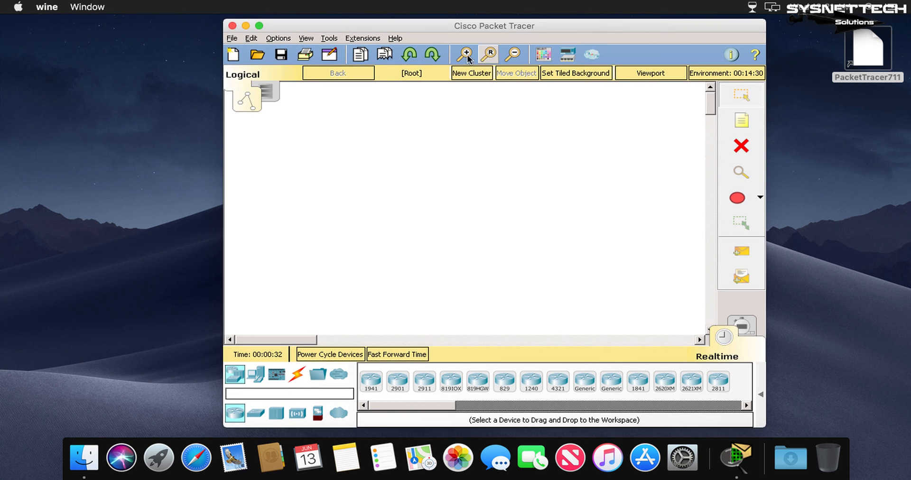
click(395, 38)
click(411, 94)
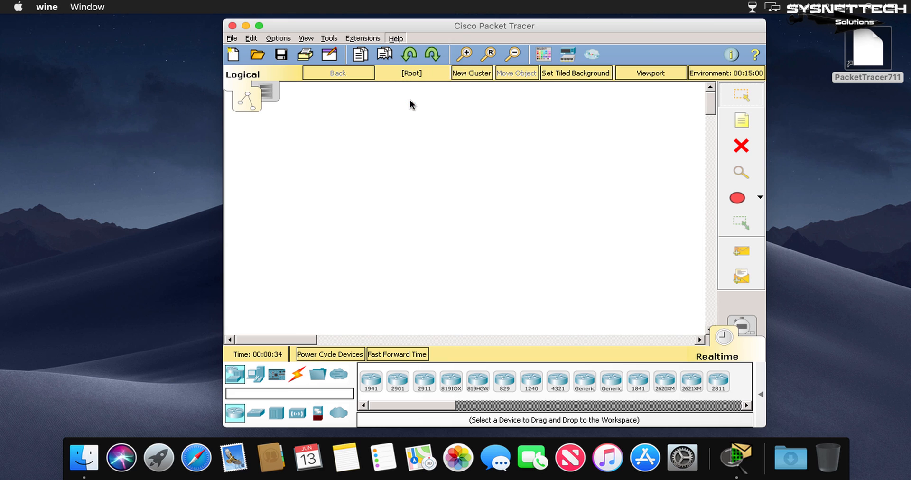
click(856, 296)
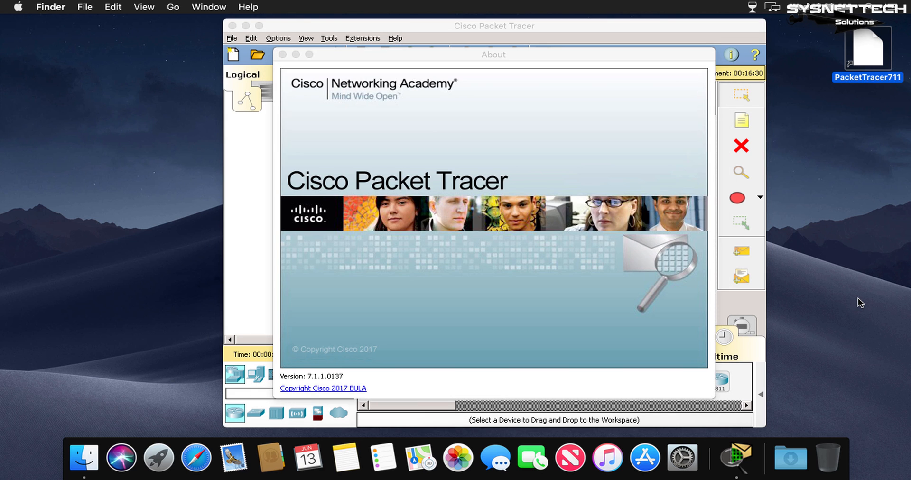
click(859, 298)
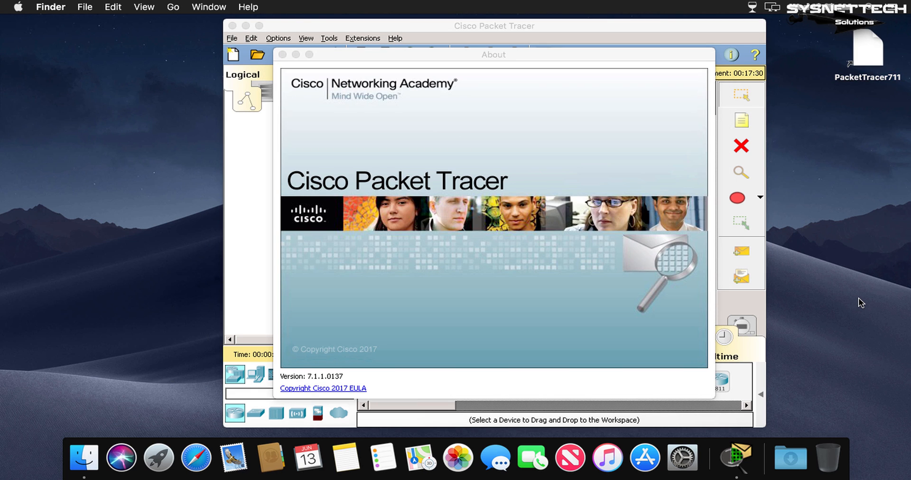